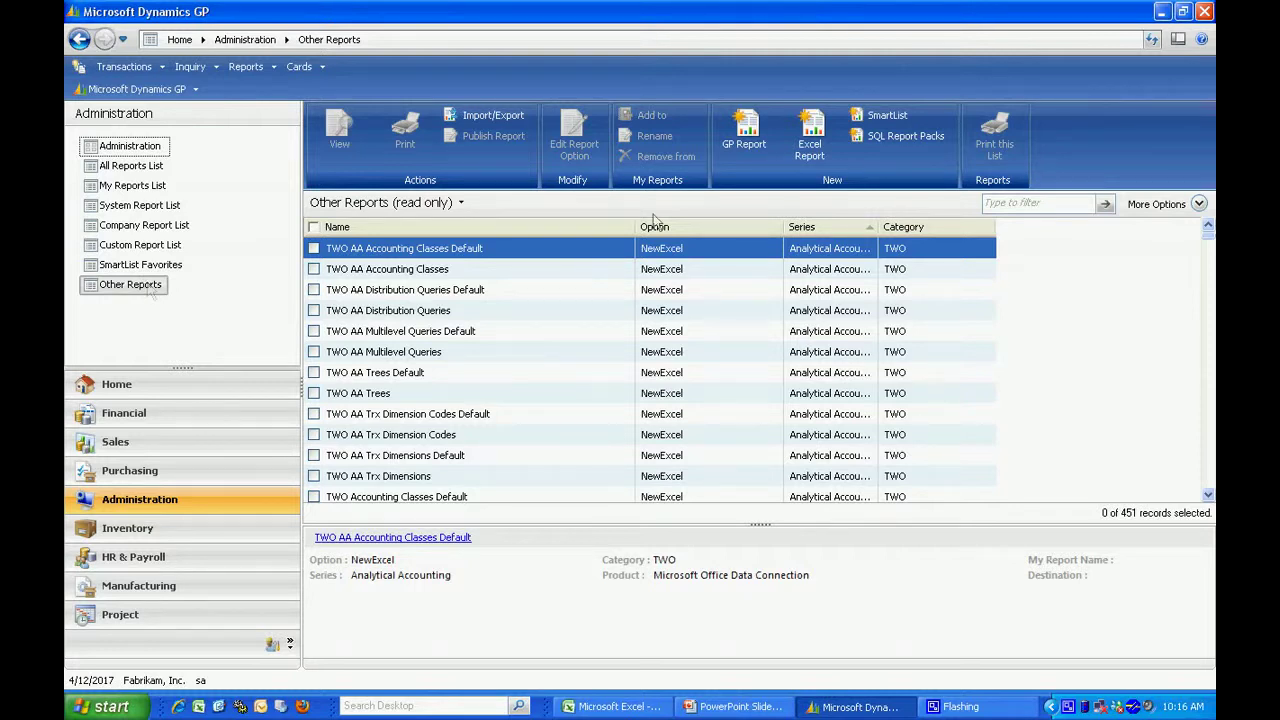
Filter the Other Reports list for customers past due and view the TWO Customers Past Due Customer report in Excel.
left_click(999, 205)
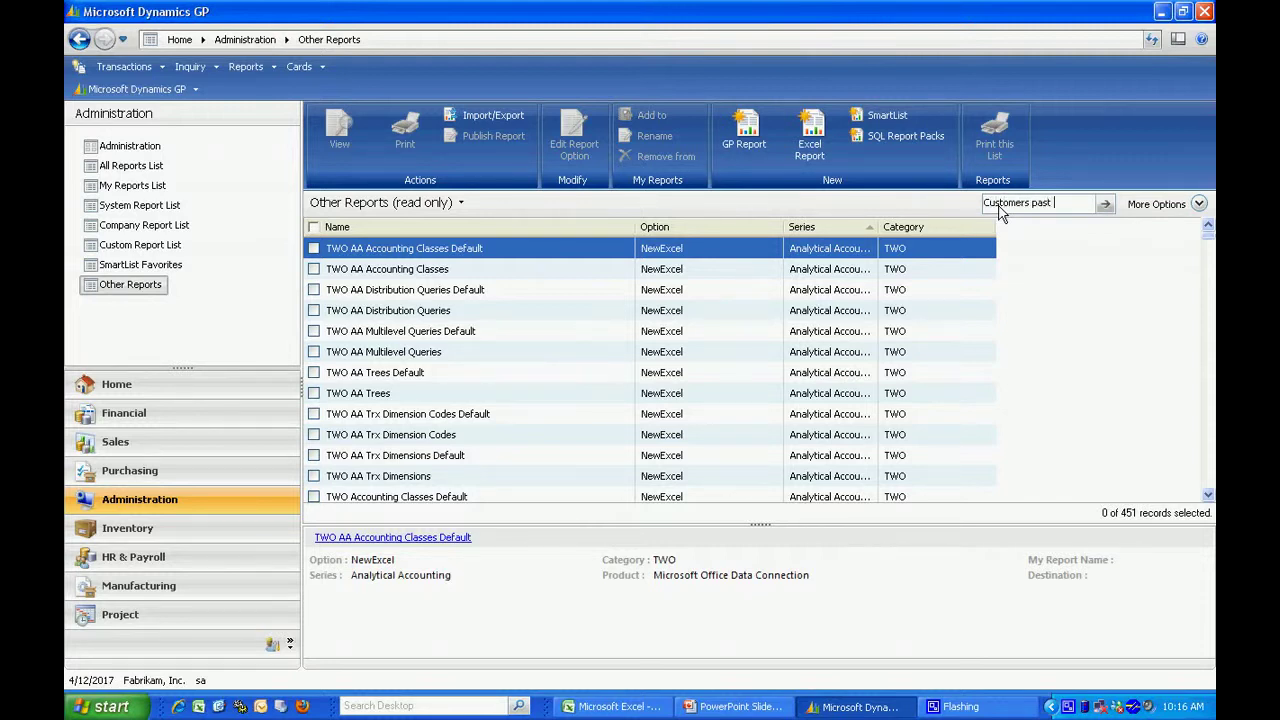
left_click(1104, 203)
left_click(313, 248)
left_click(340, 135)
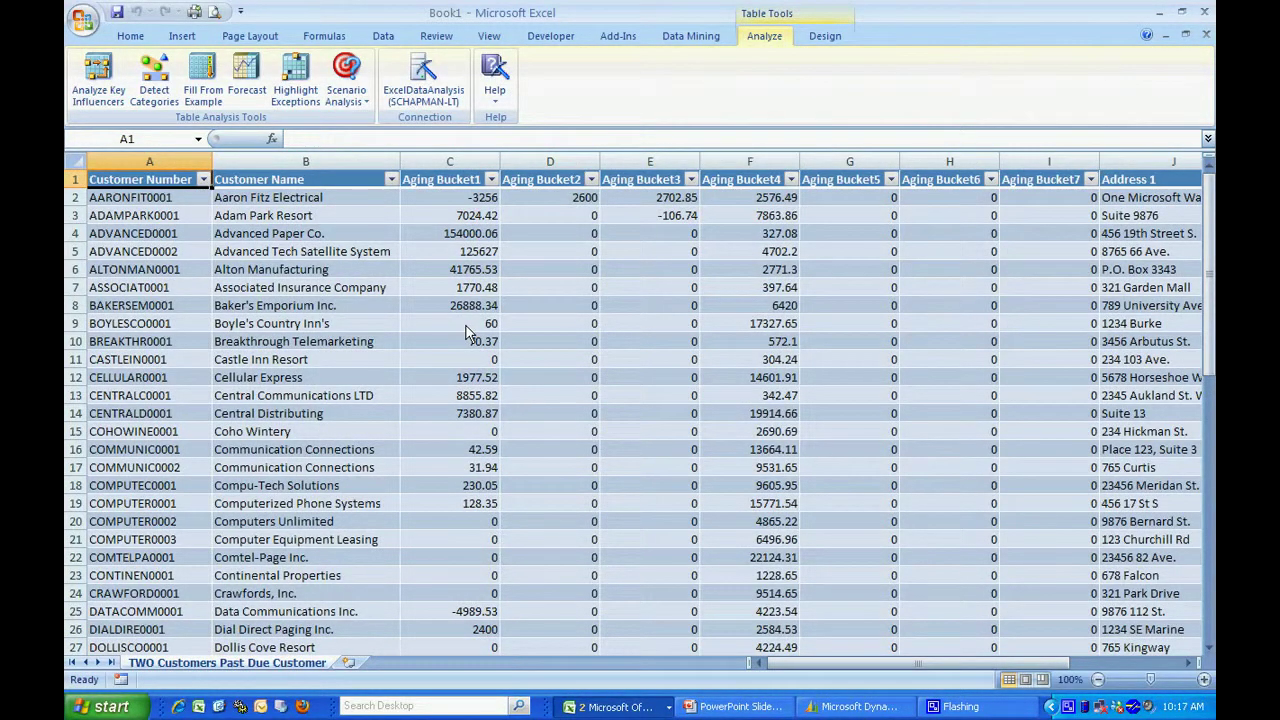
Save the exported workbook as Dashboard.xlsx in My Documents.
left_click(84, 20)
left_click(92, 133)
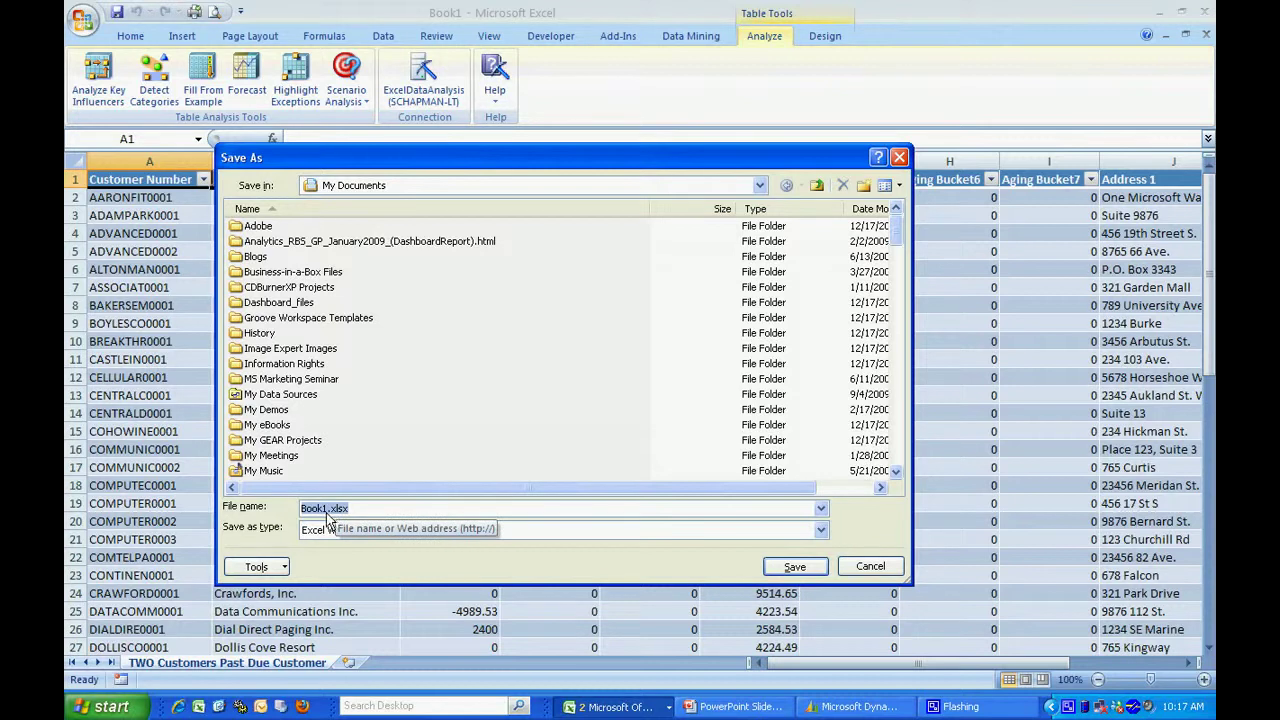
type("Dashboard")
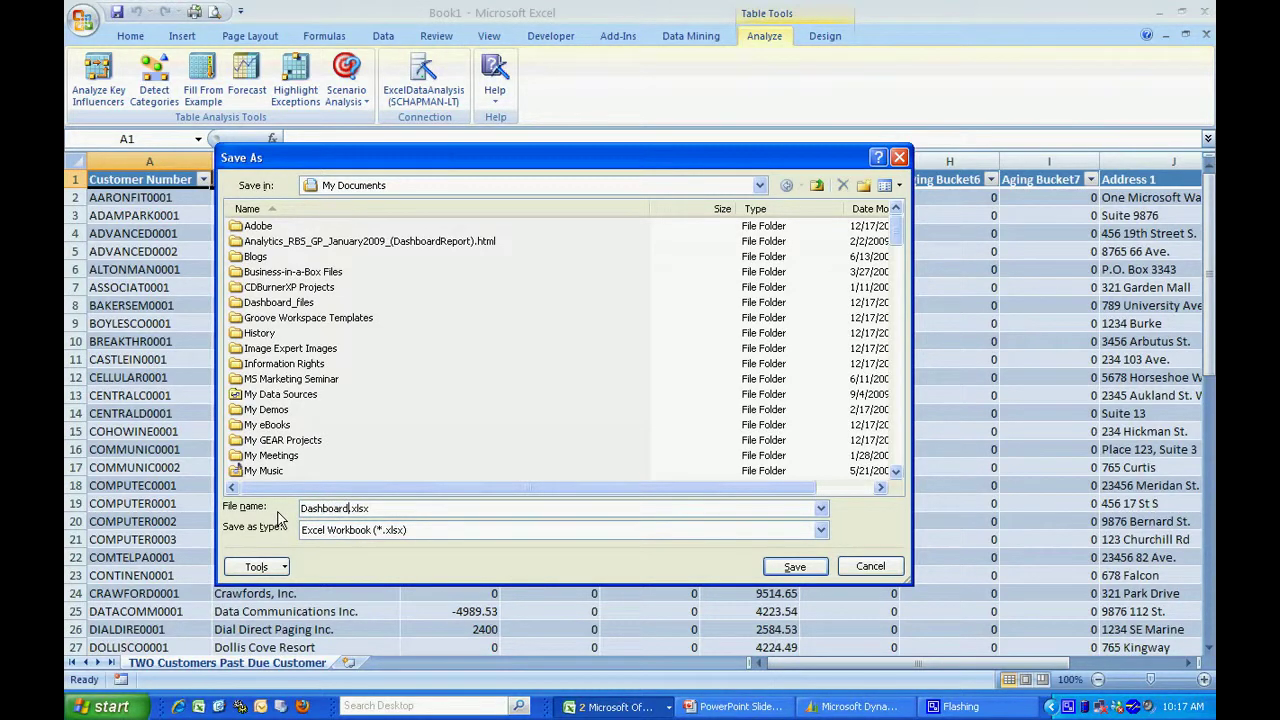
left_click(783, 574)
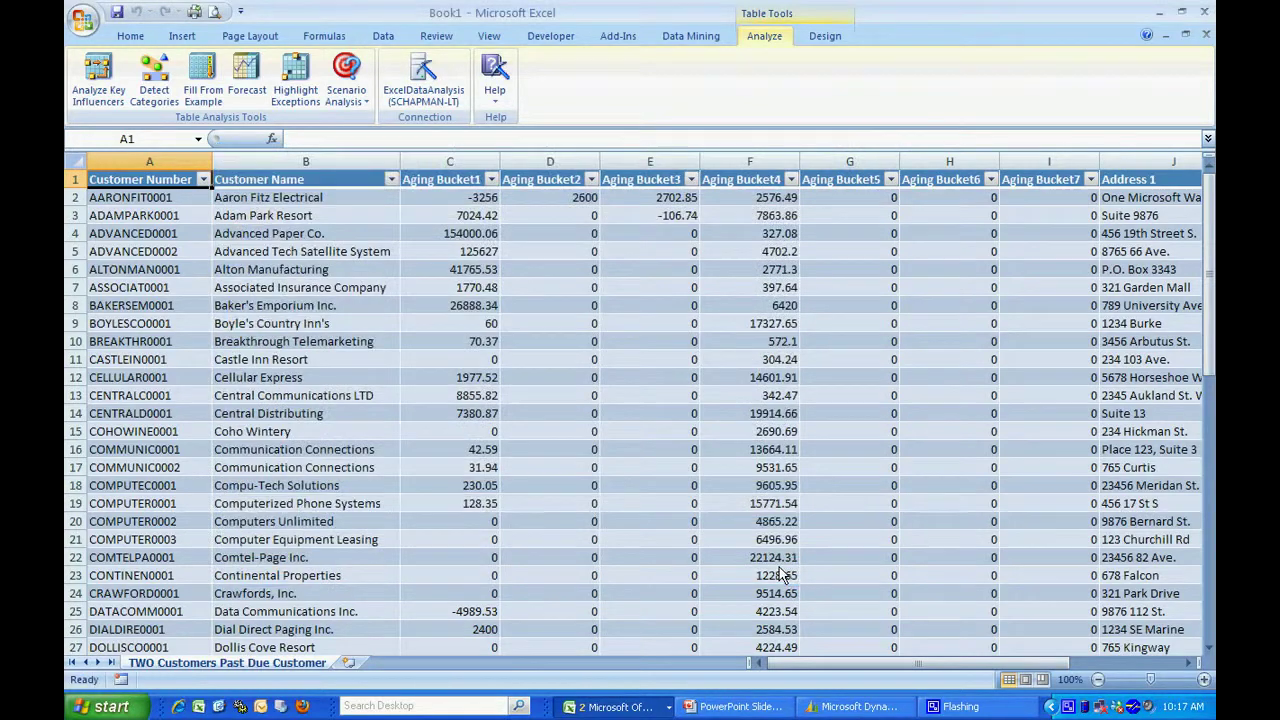
Add a new worksheet to the workbook and name it Dashboard.
left_click(350, 665)
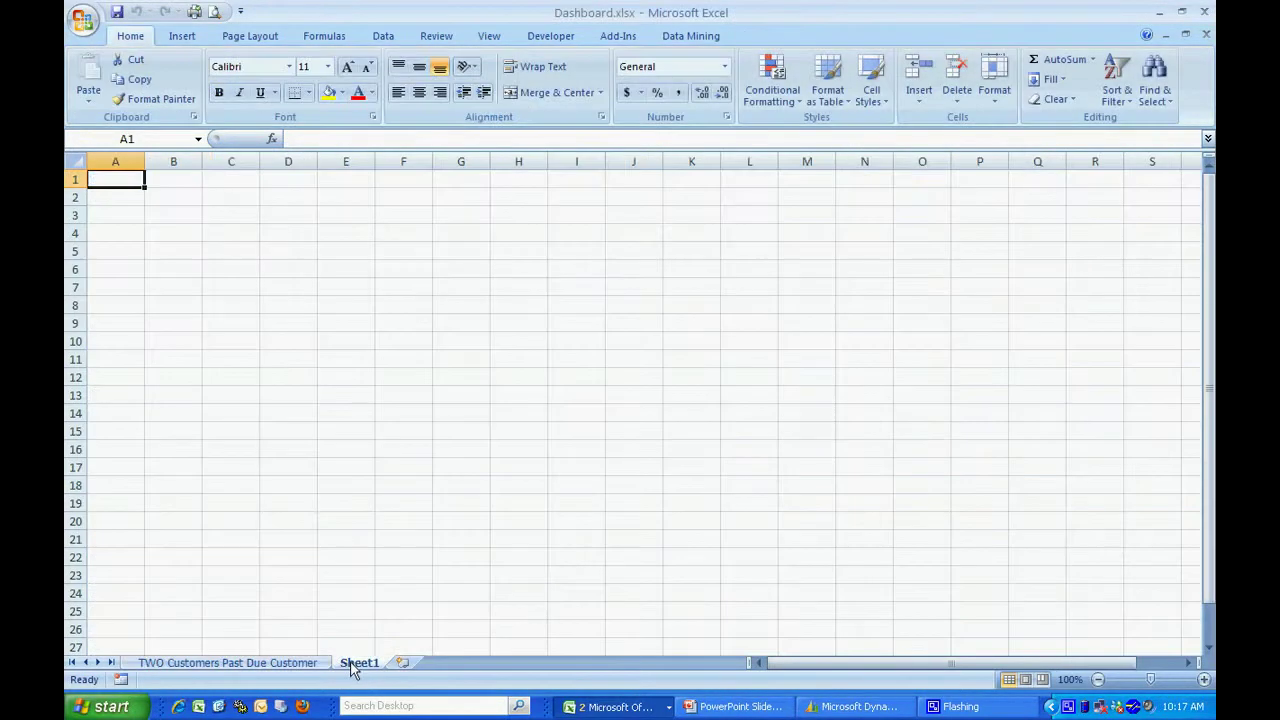
right_click(357, 668)
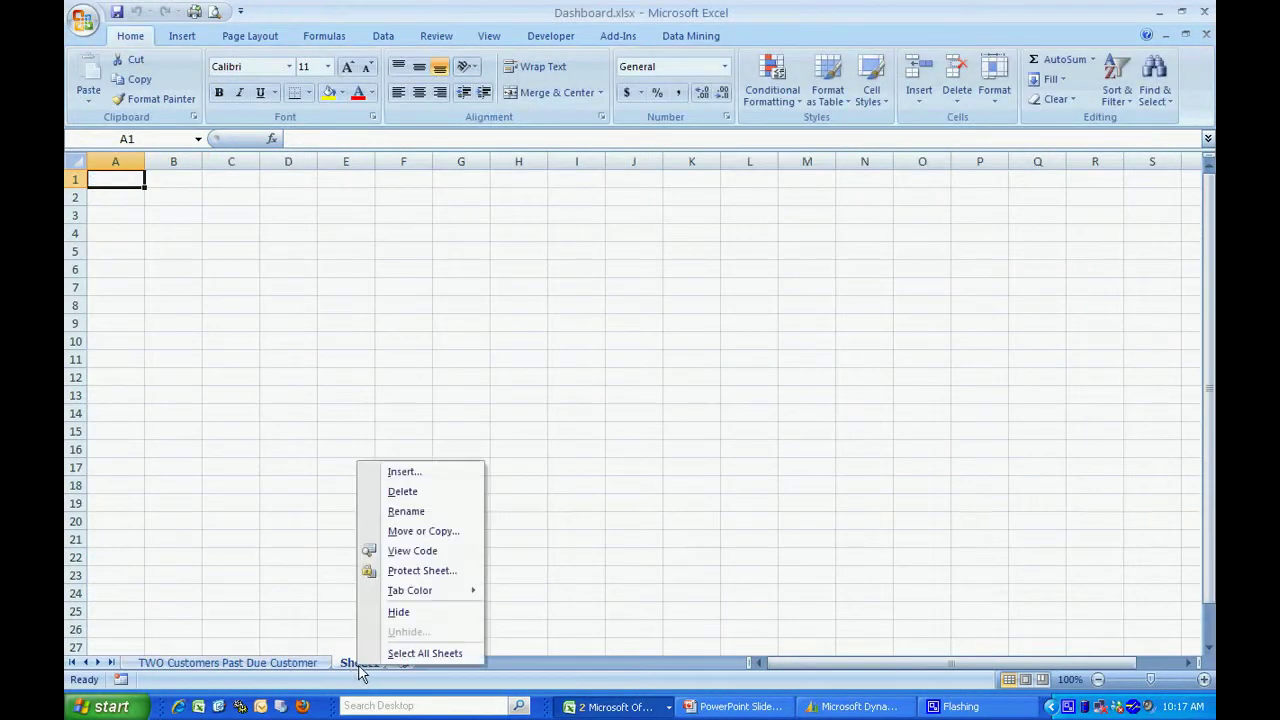
left_click(420, 512)
type("Dash")
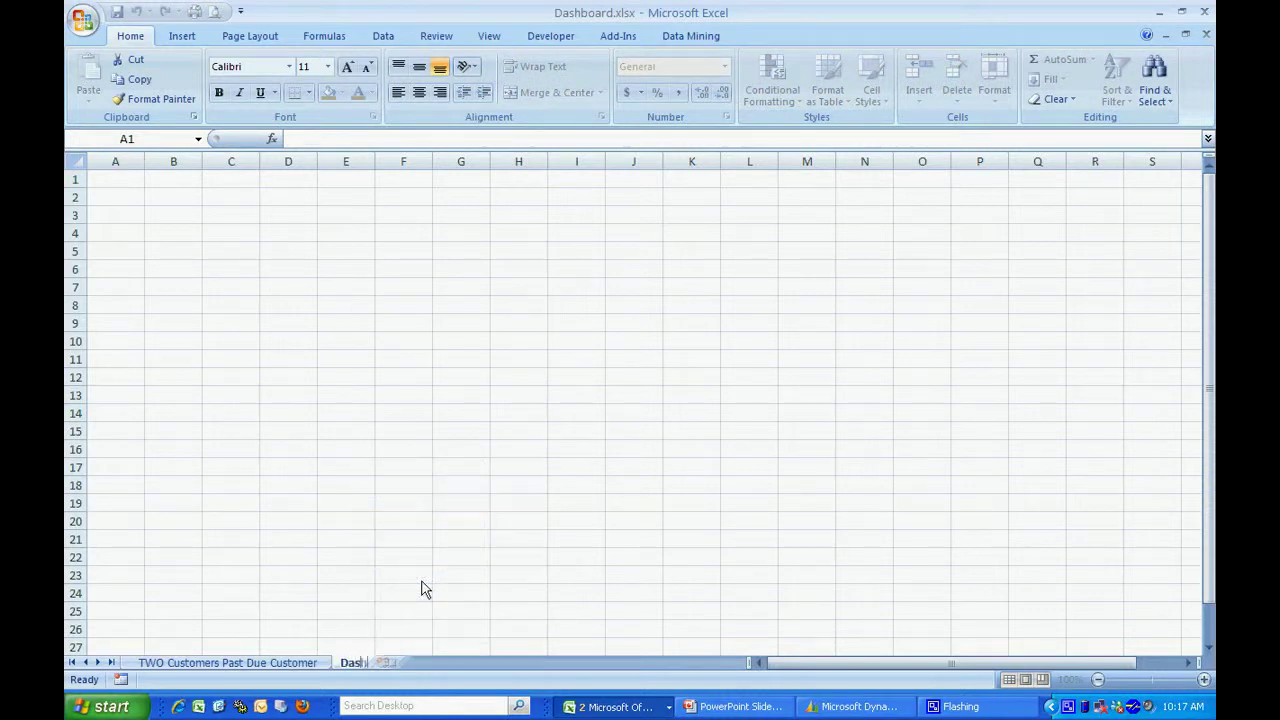
type("board")
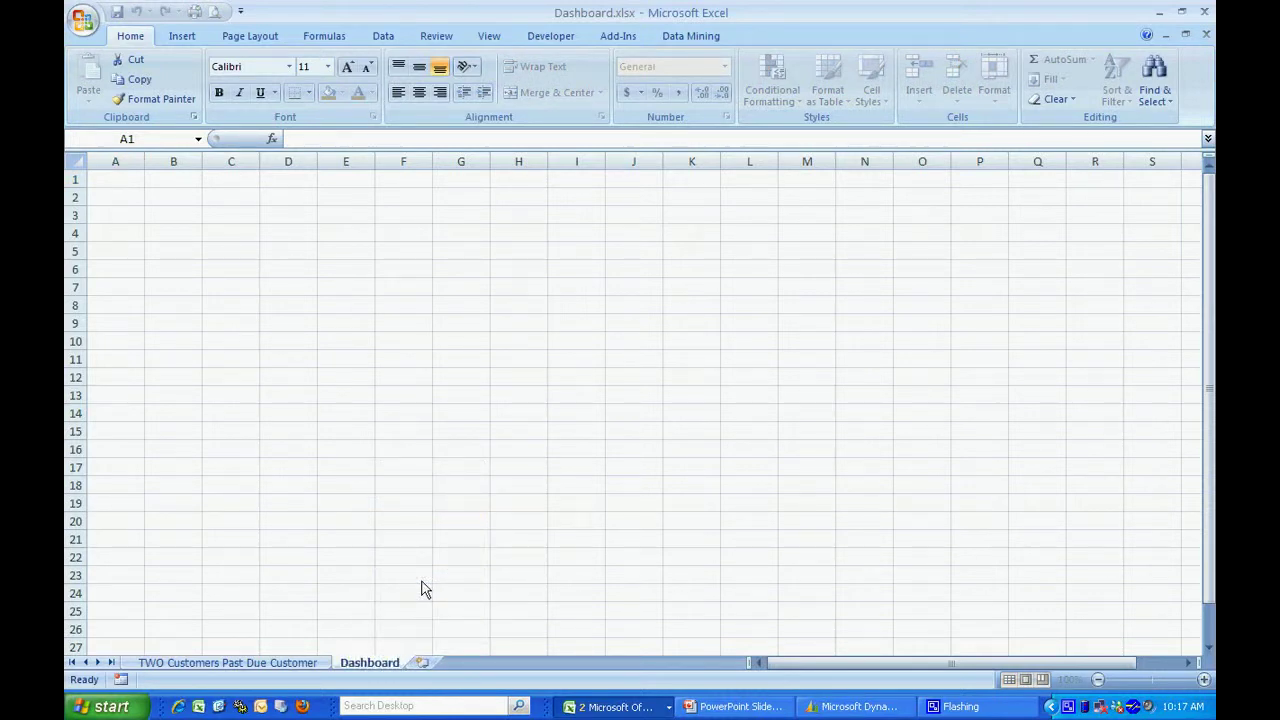
key("Return")
Create a PivotTable on a new worksheet from all the data on the TWO Customers Past Due Customer sheet.
left_click(315, 663)
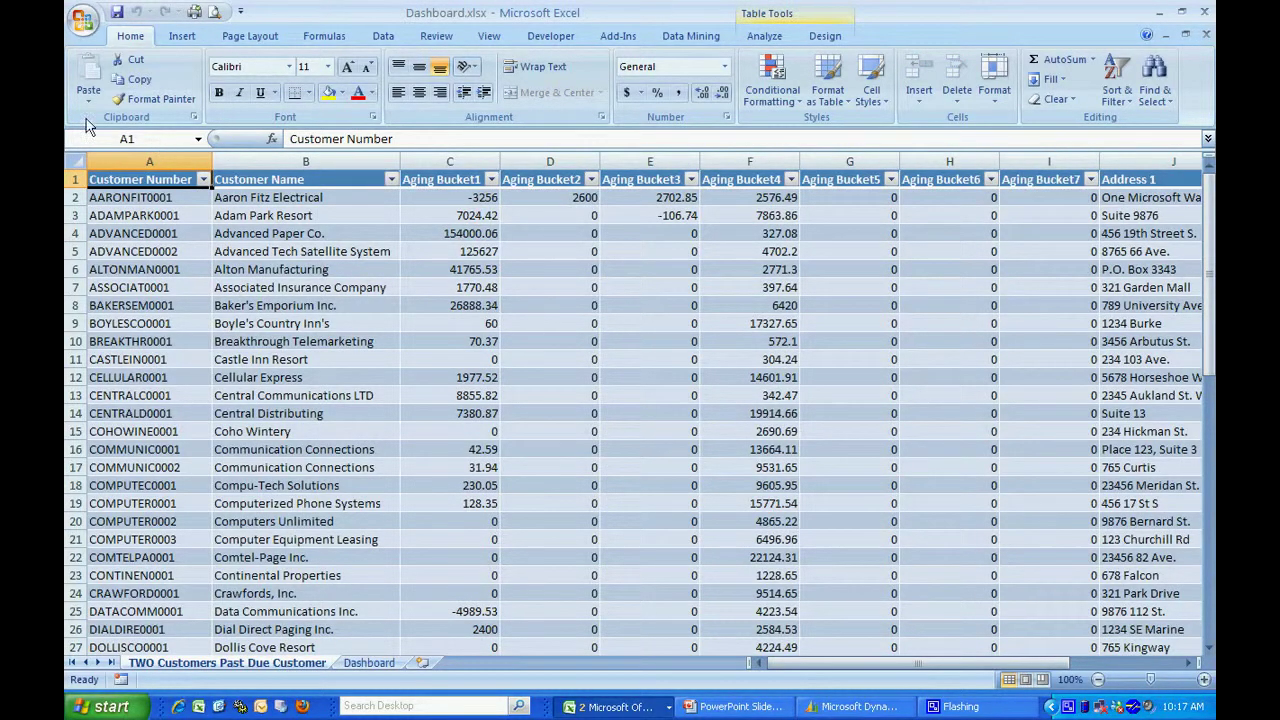
left_click(77, 166)
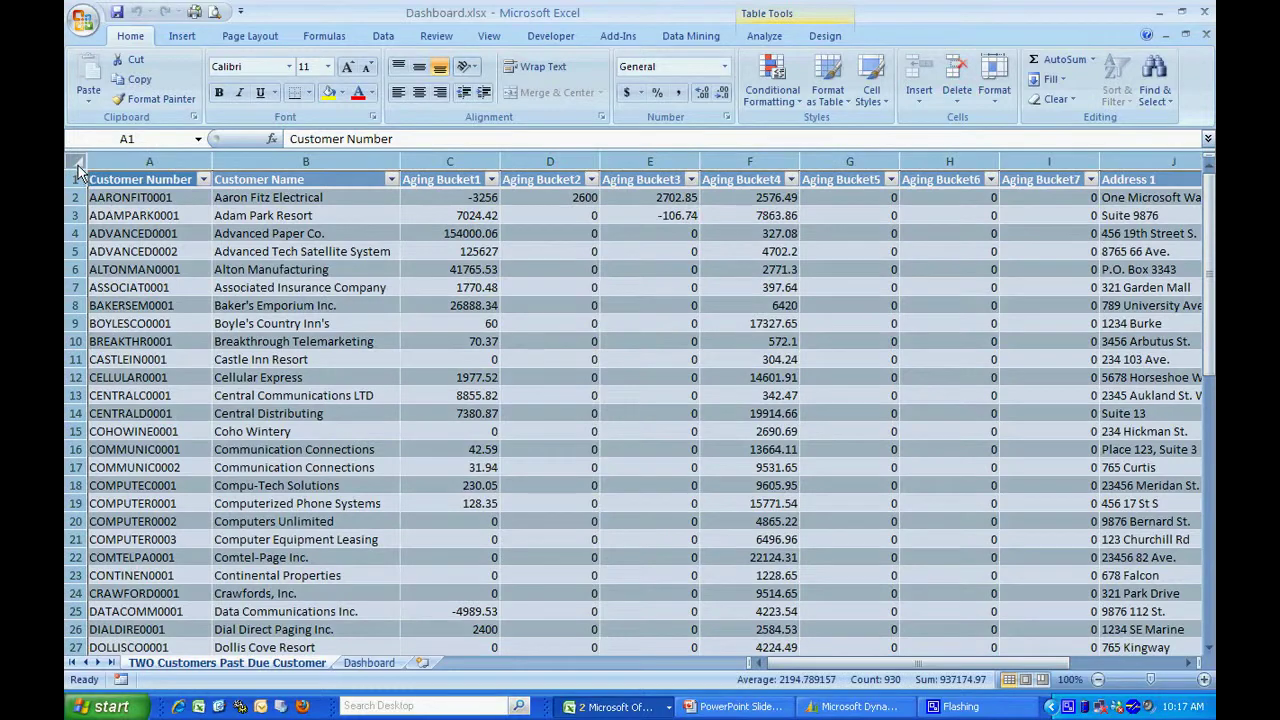
left_click(181, 36)
left_click(100, 78)
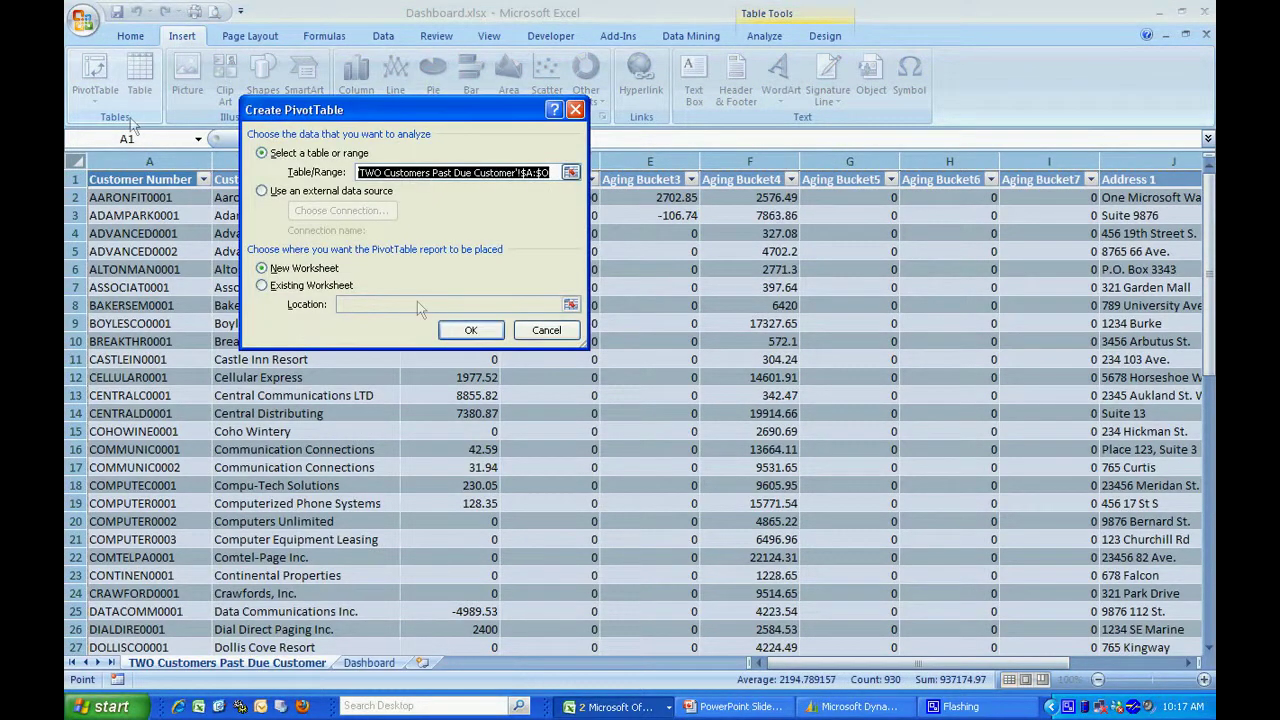
left_click(467, 330)
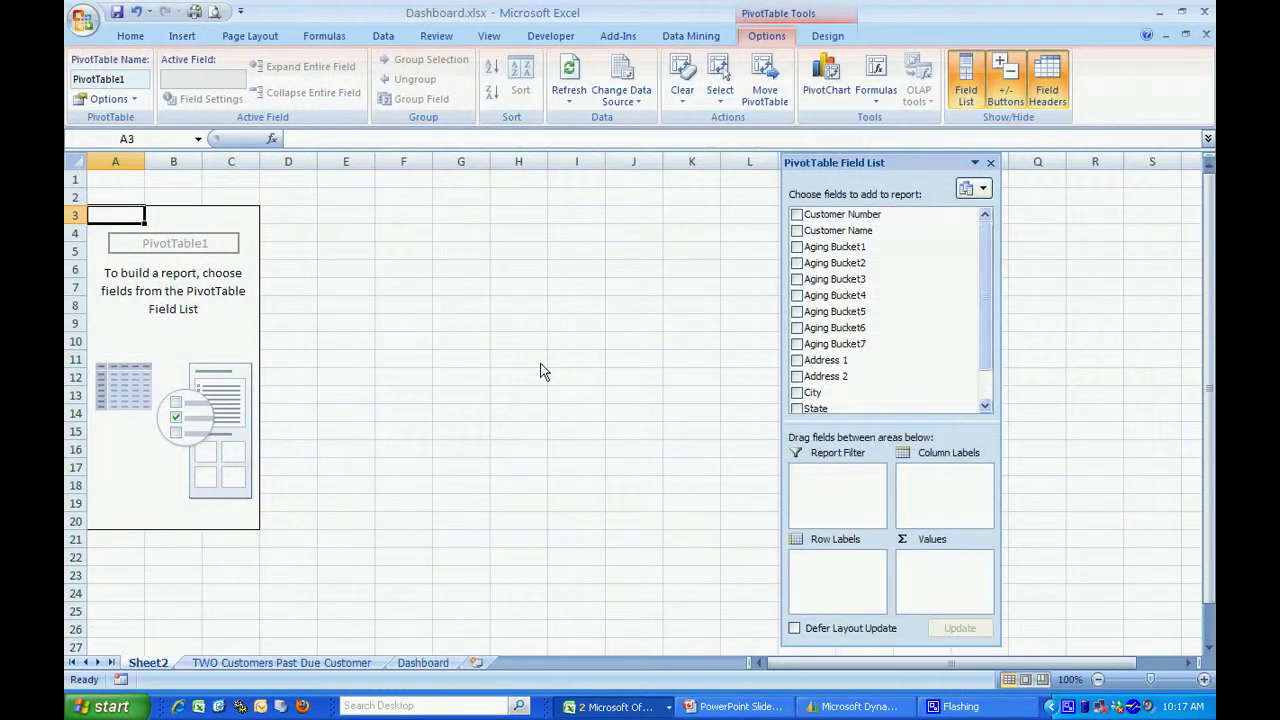
Add Aging Bucket1, Aging Bucket2, Aging Bucket3 and Aging Bucket4 to the PivotTable as value fields.
left_click_drag(833, 249, 910, 558)
left_click_drag(848, 268, 940, 570)
left_click_drag(848, 290, 960, 580)
left_click_drag(852, 296, 960, 607)
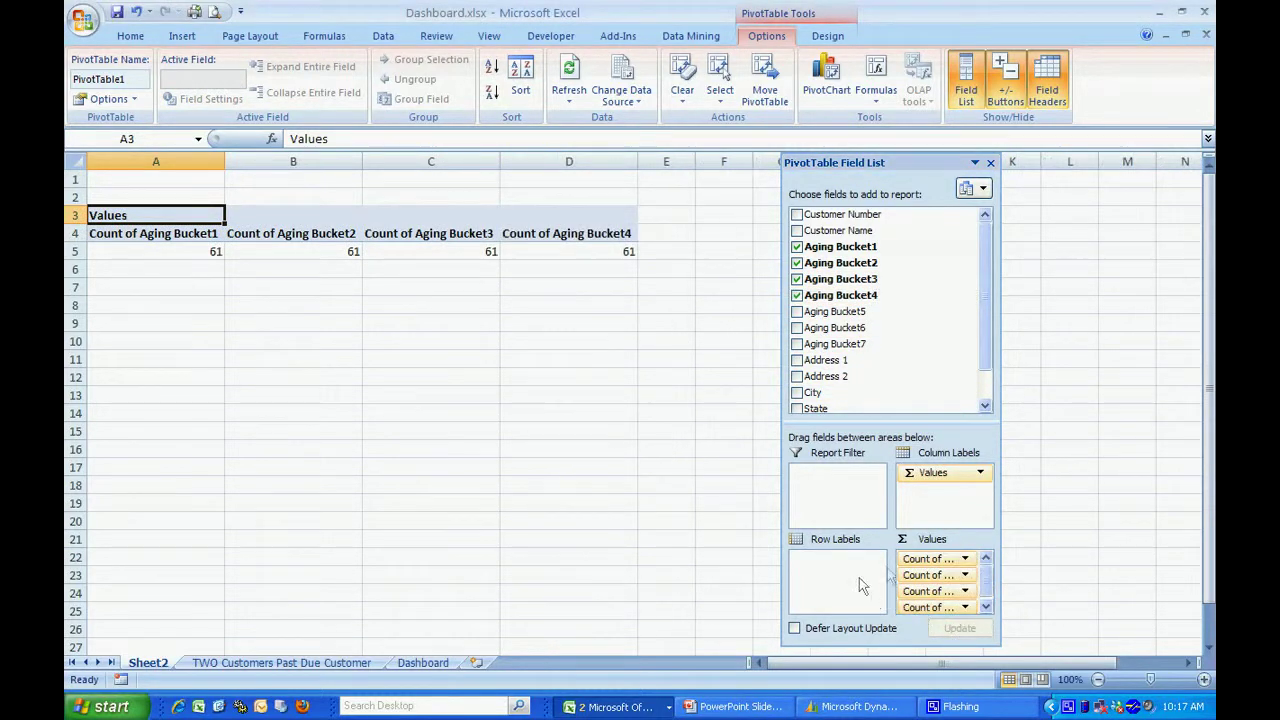
Summarize the four Aging Bucket value fields by Sum.
left_click(932, 560)
left_click(955, 540)
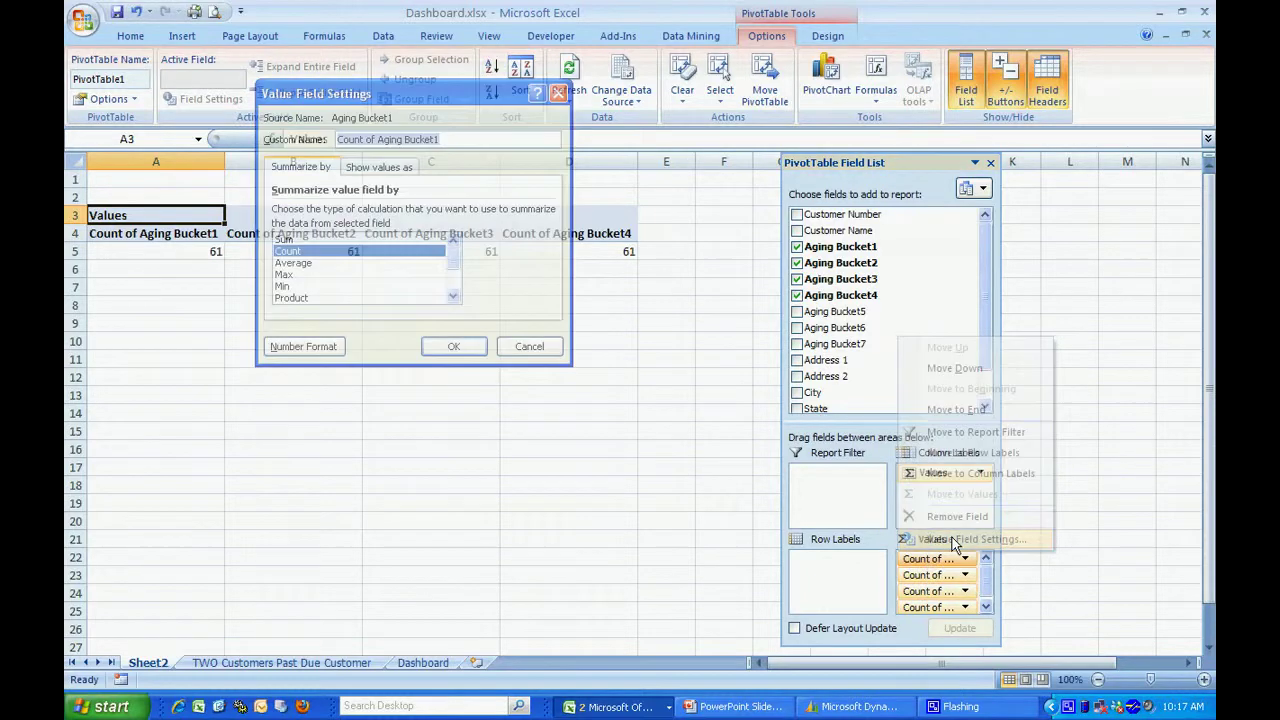
left_click(300, 240)
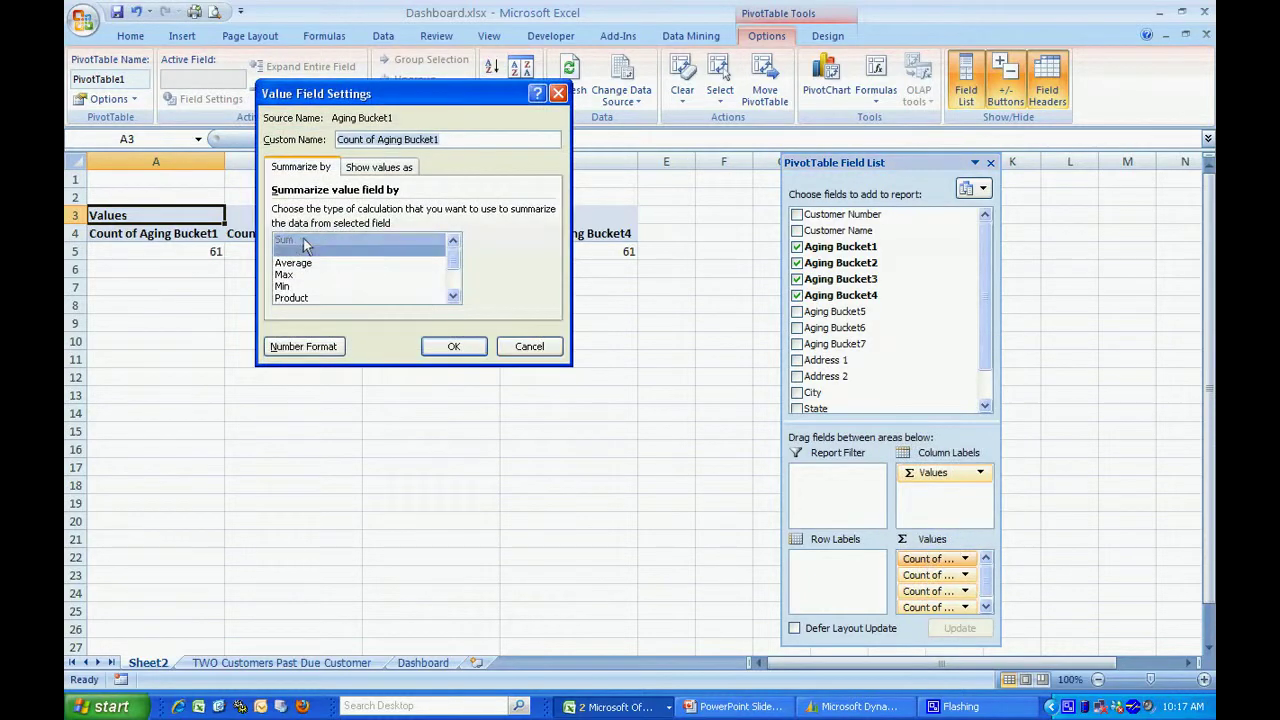
left_click(450, 347)
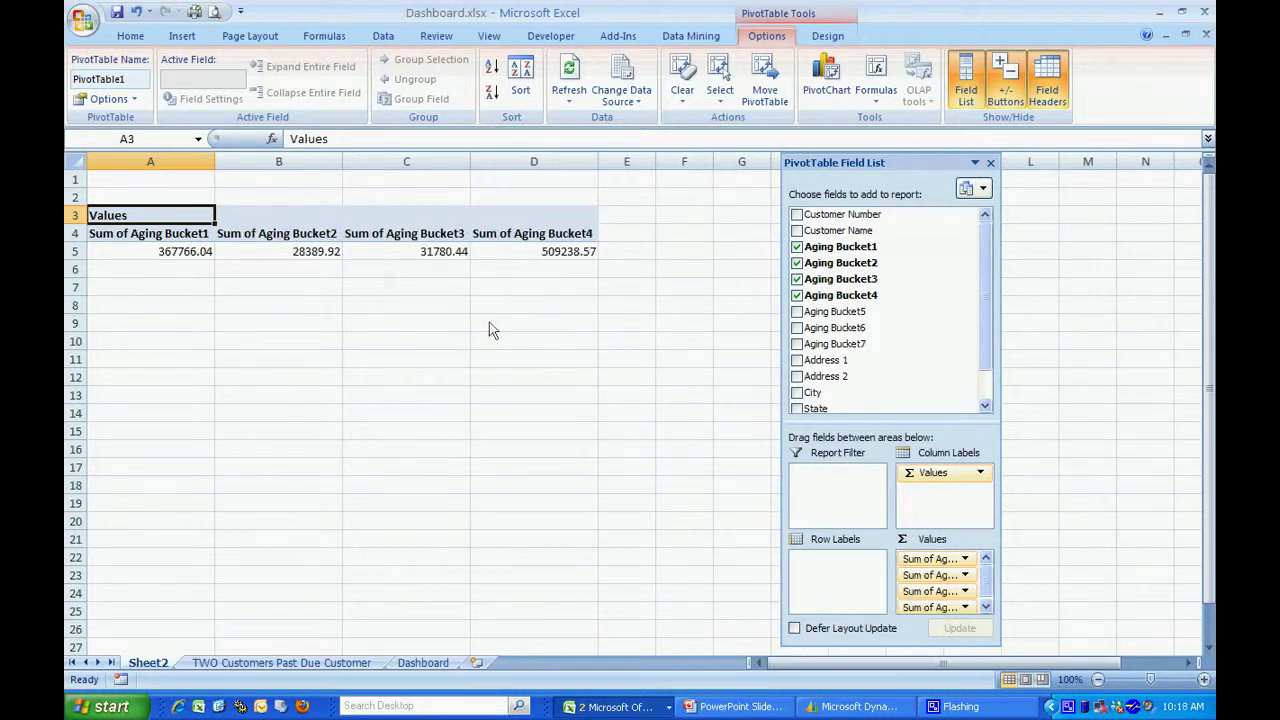
Rename the four PivotTable value headings in row 4 to Current, Over 30, Over 60 and Over 90.
left_click(169, 240)
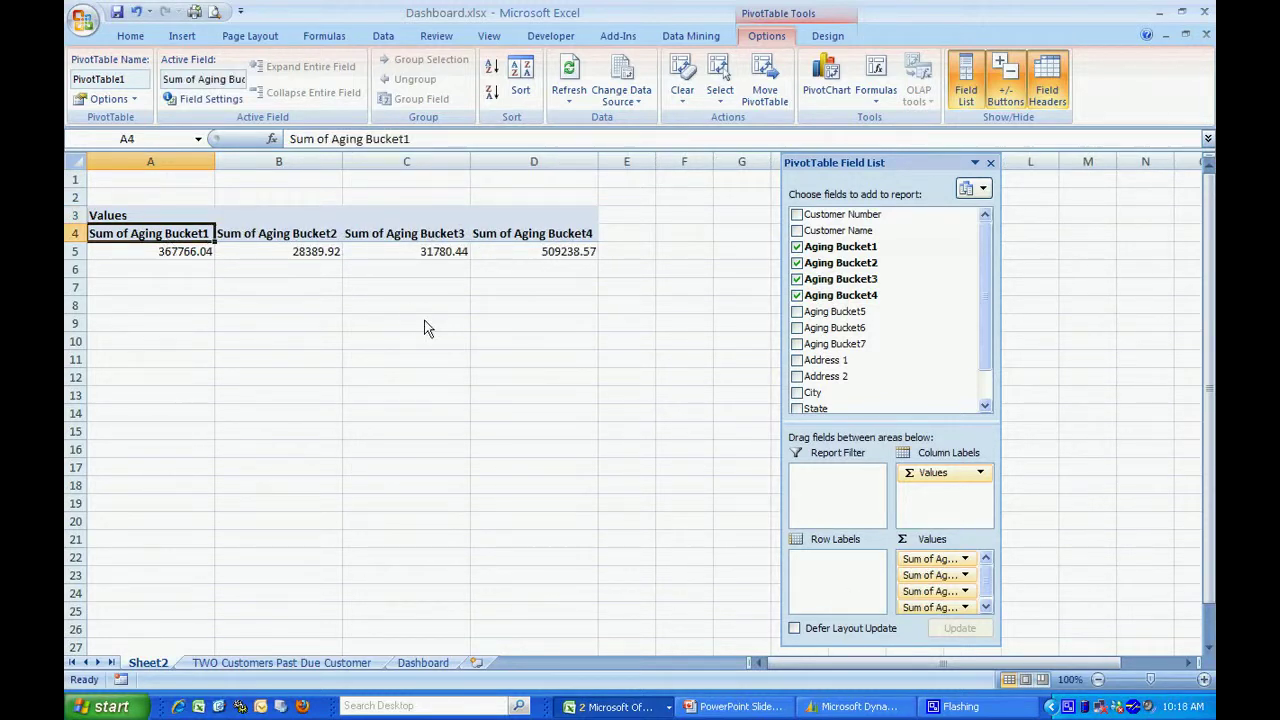
type("Current")
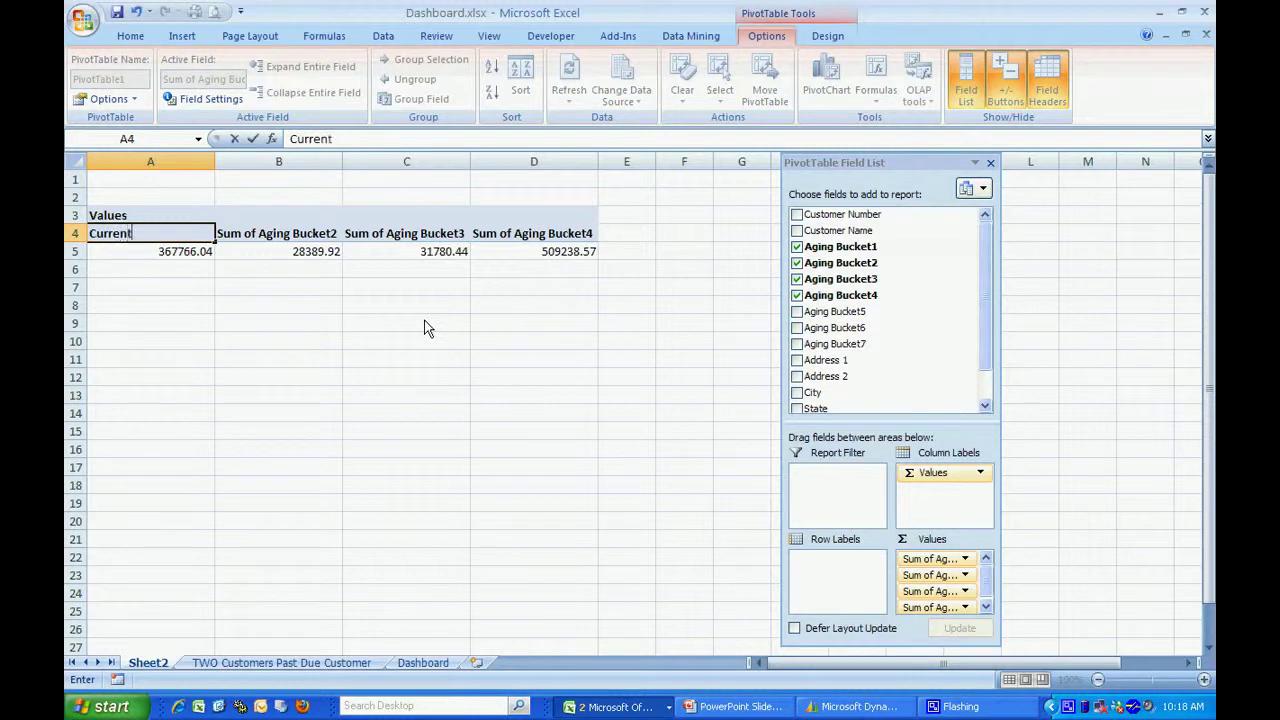
left_click(305, 240)
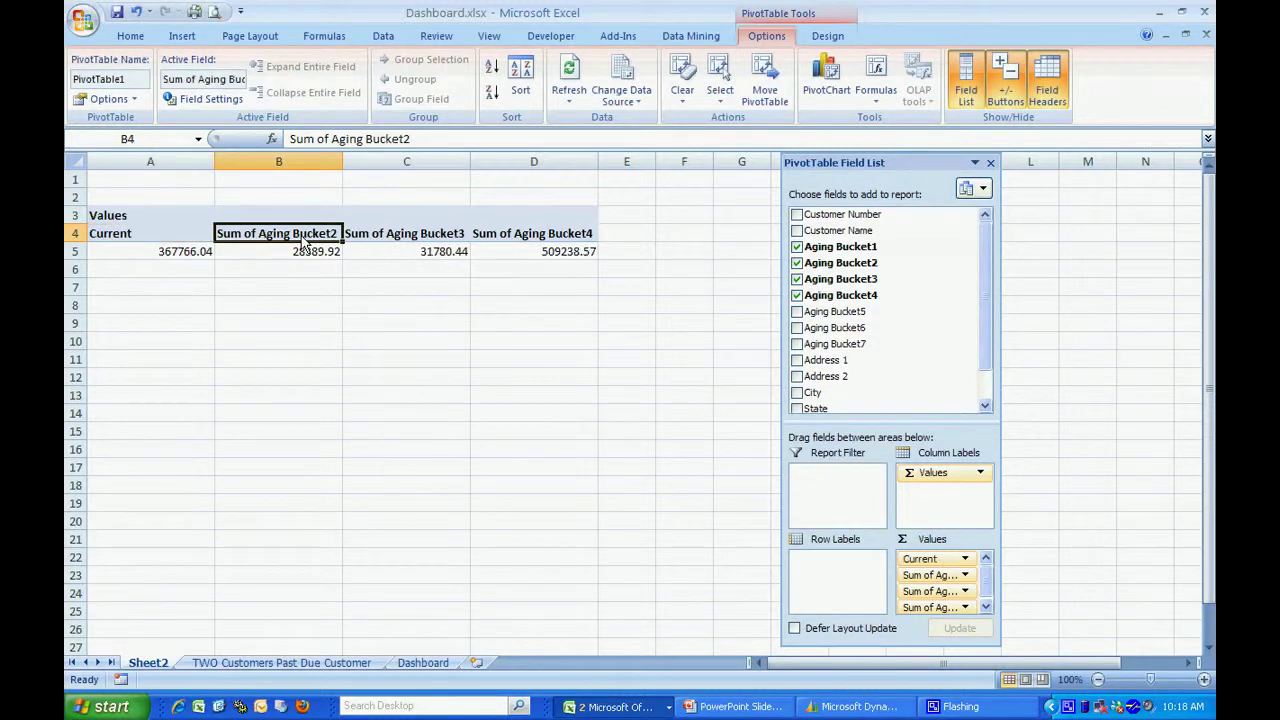
type("Over 30")
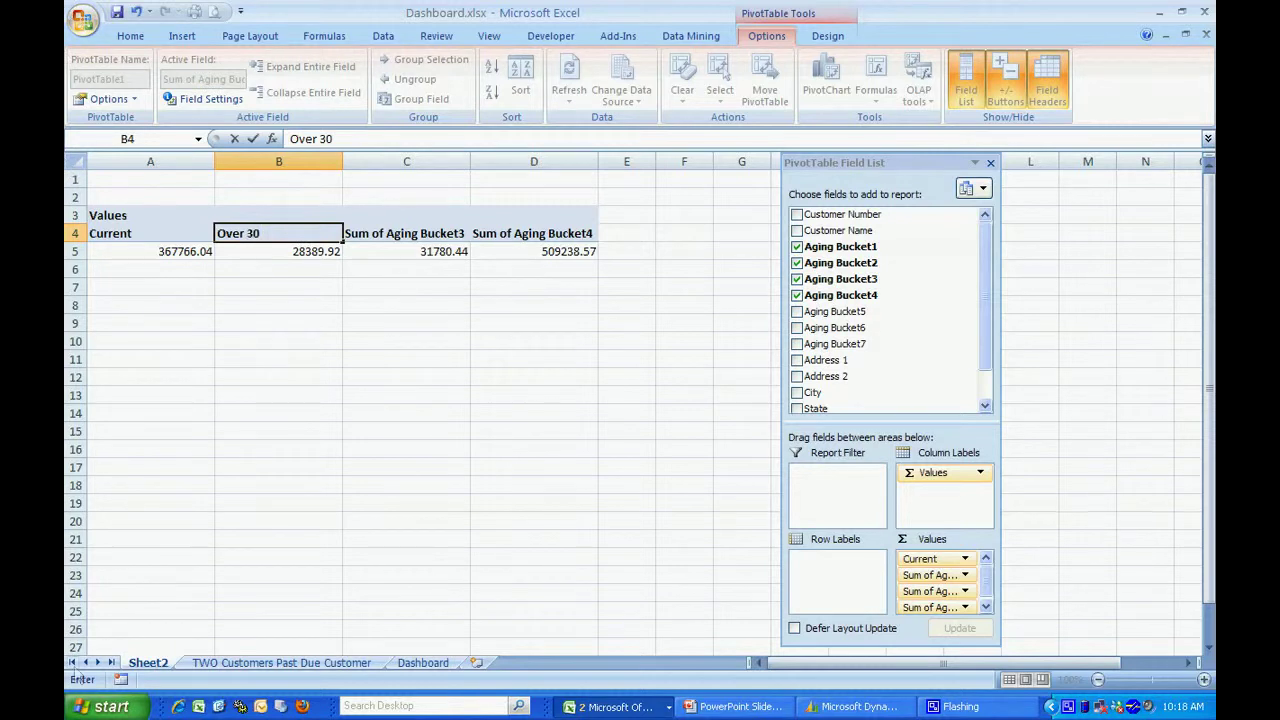
key("Tab")
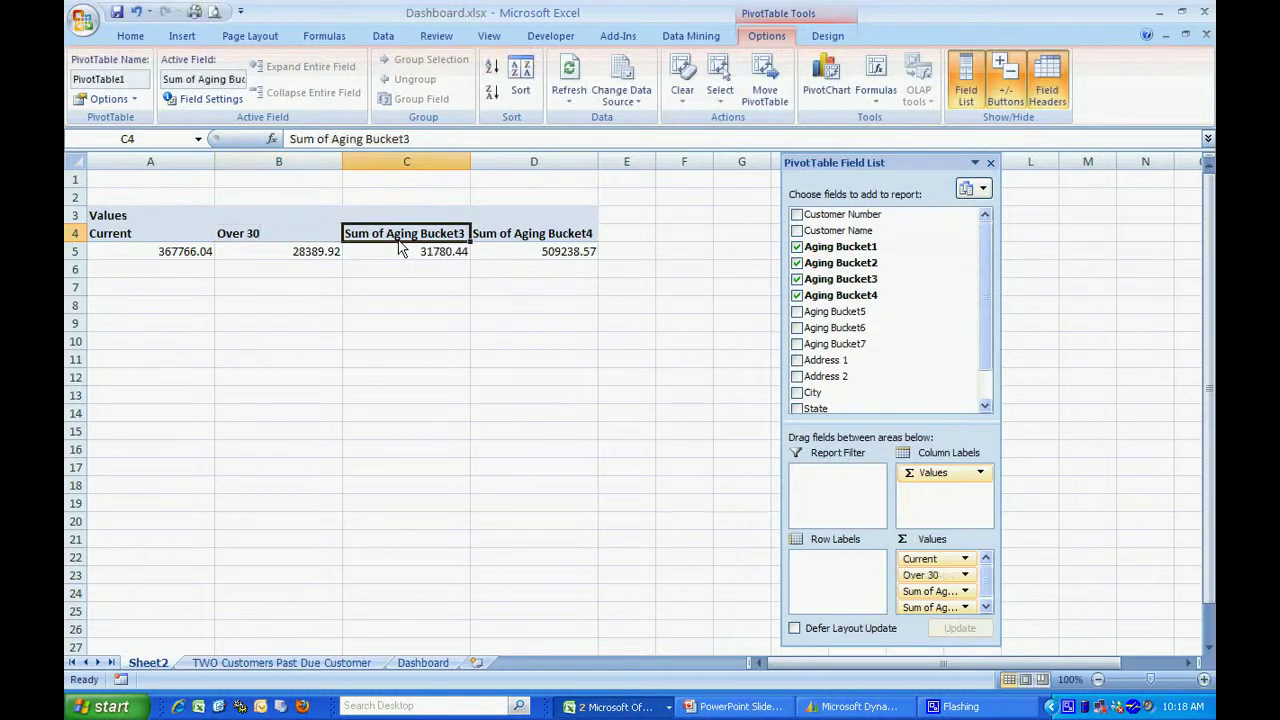
type("Over 60")
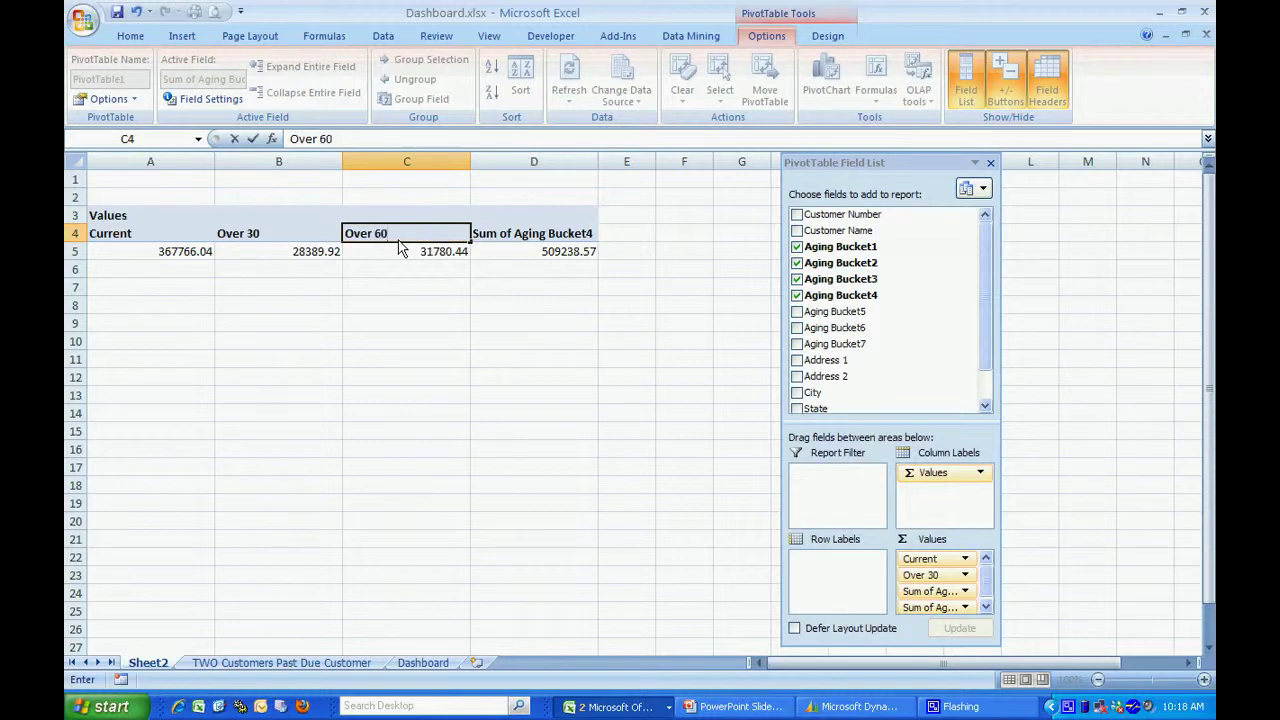
key("Tab")
type("Over")
key("Tab")
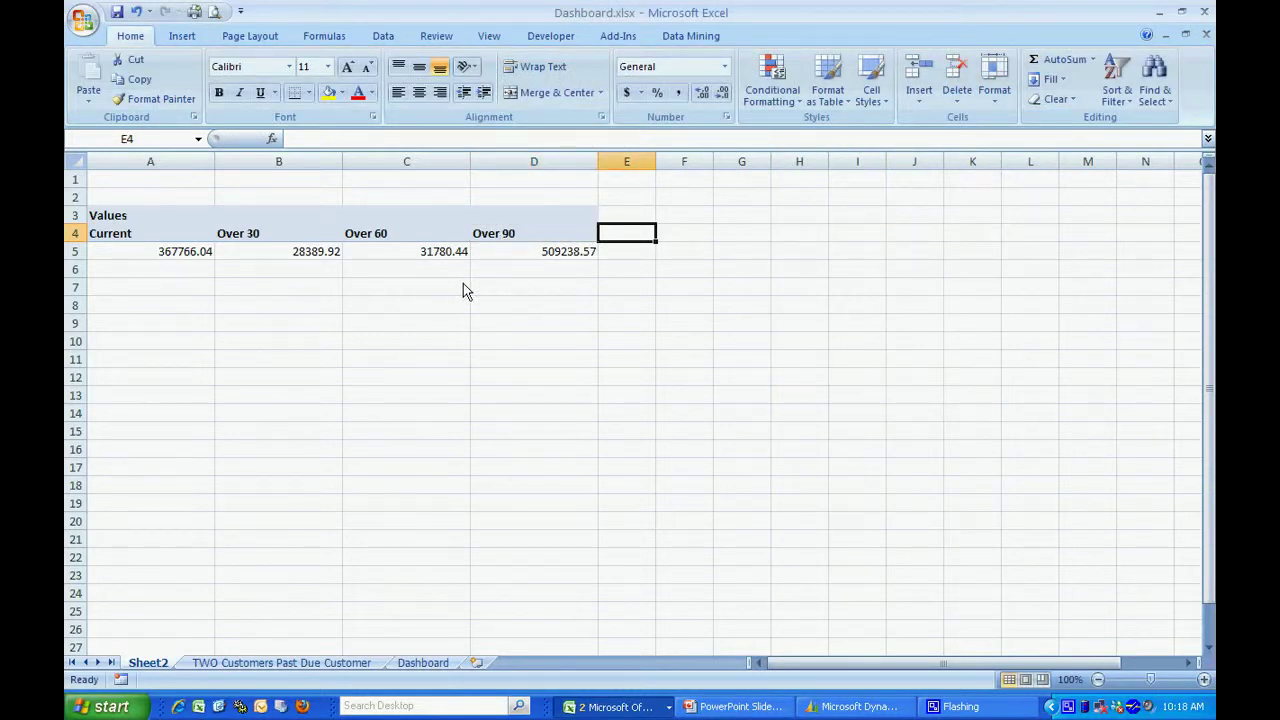
Insert a 2-D clustered column chart of the aging PivotTable and place it below the table.
left_click(188, 40)
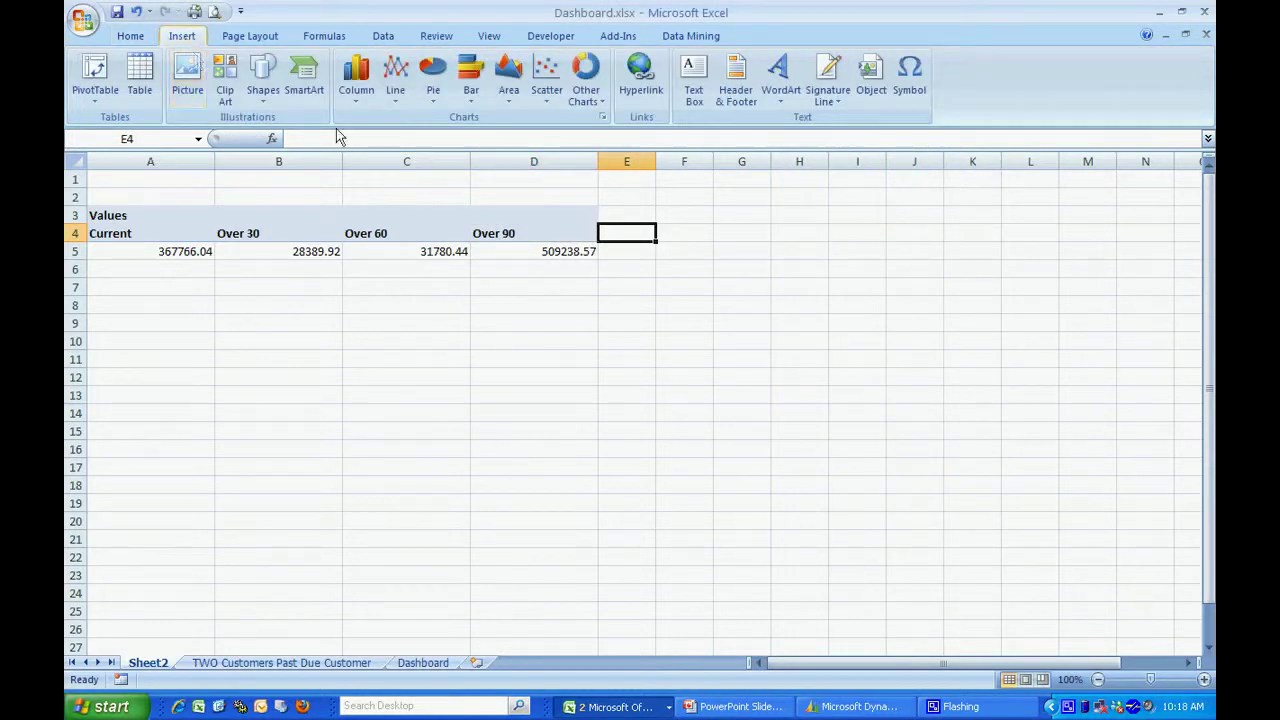
left_click(360, 88)
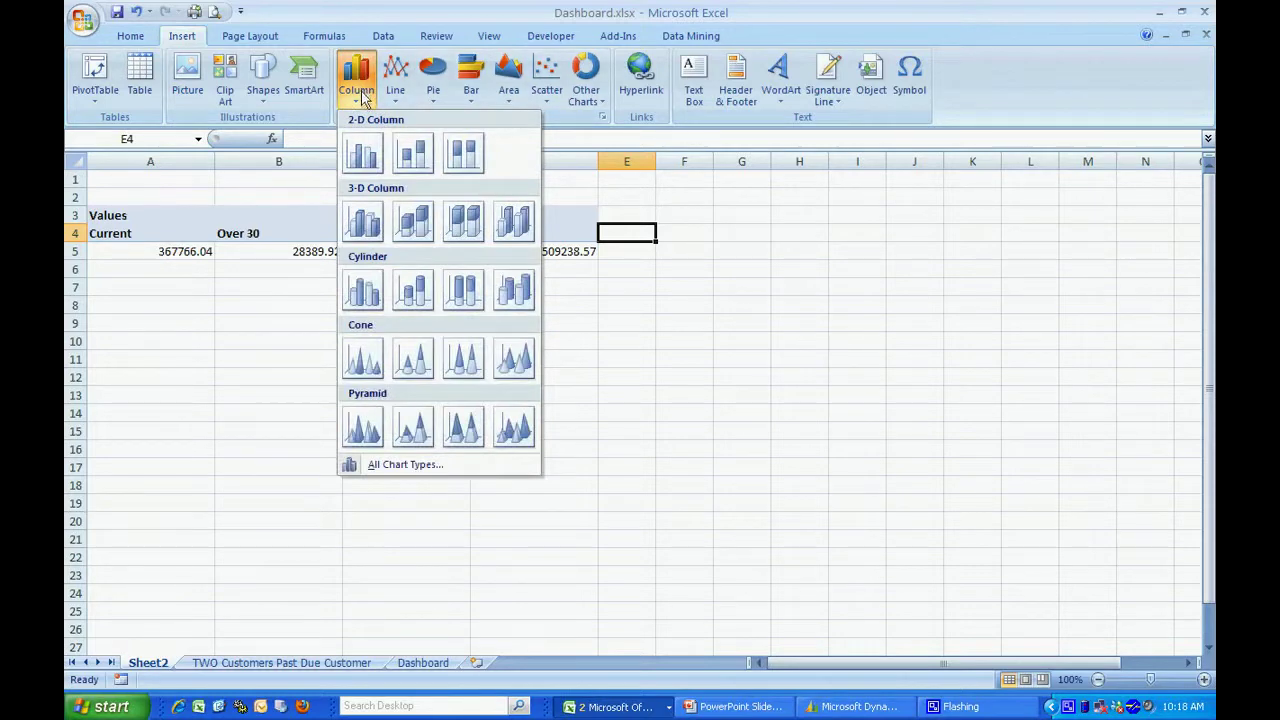
left_click(392, 465)
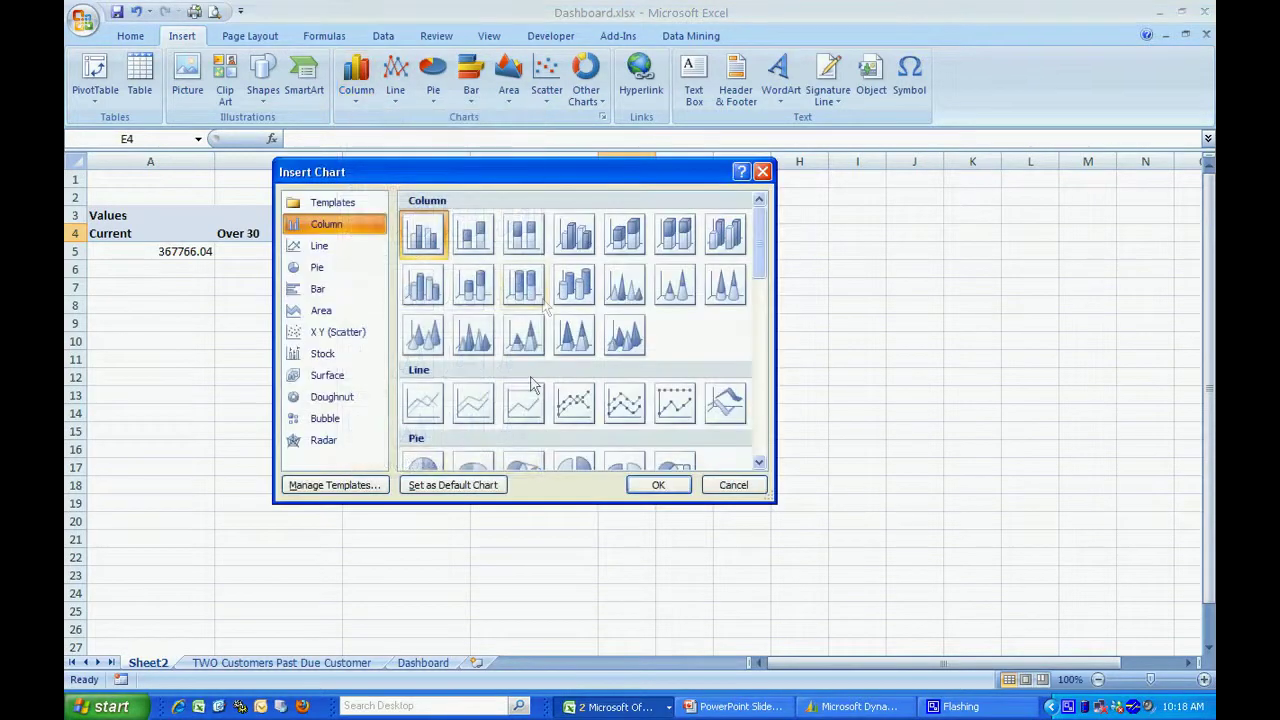
left_click(658, 485)
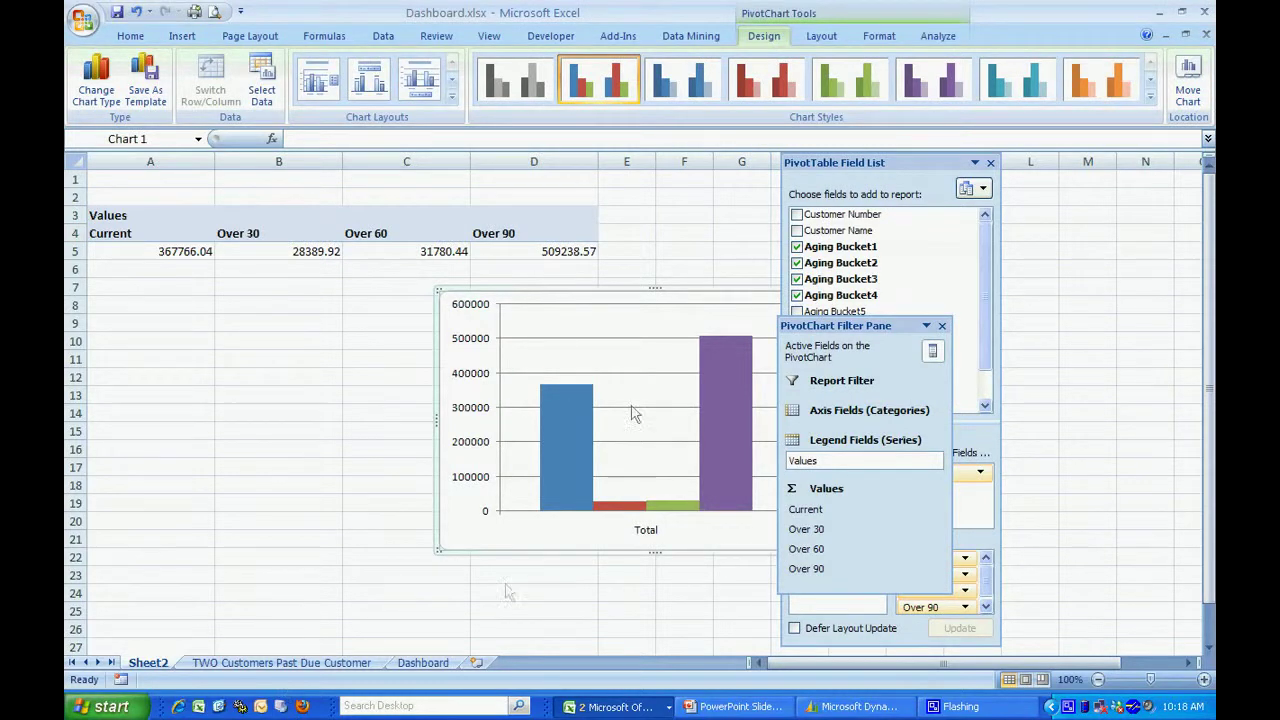
left_click_drag(623, 293, 430, 312)
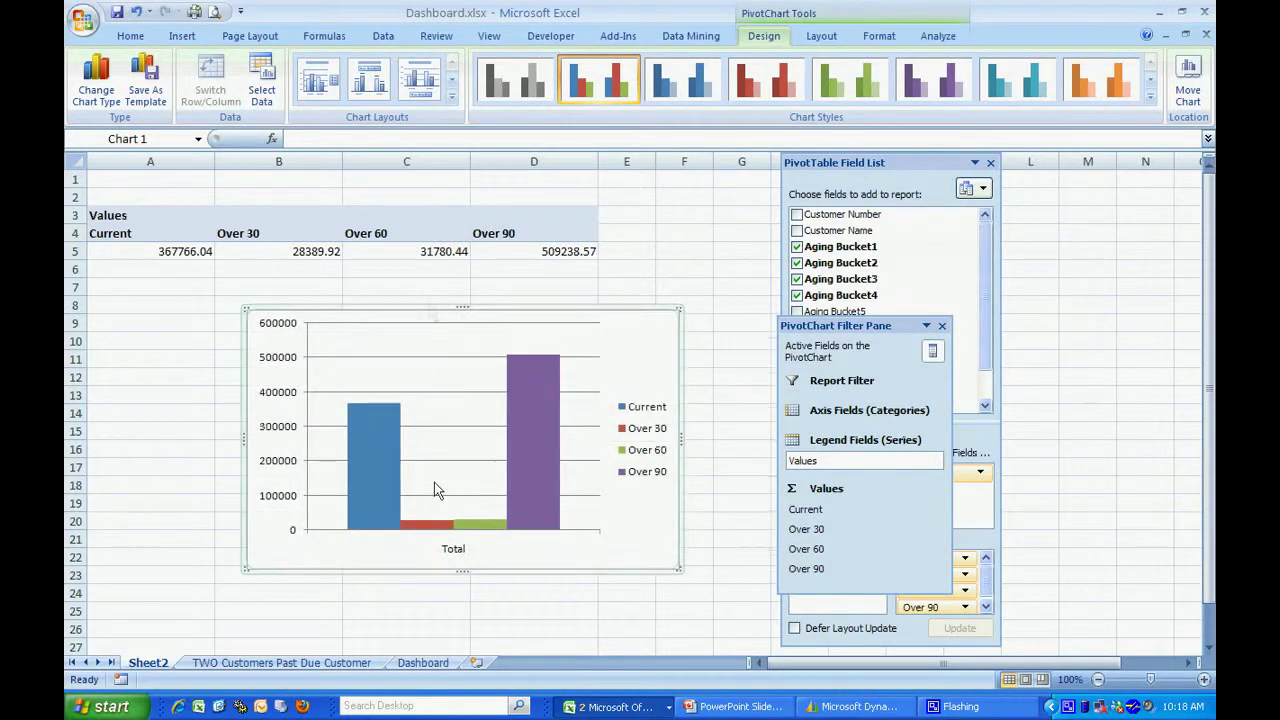
Move the aging chart to the Dashboard sheet as an embedded object.
right_click(390, 324)
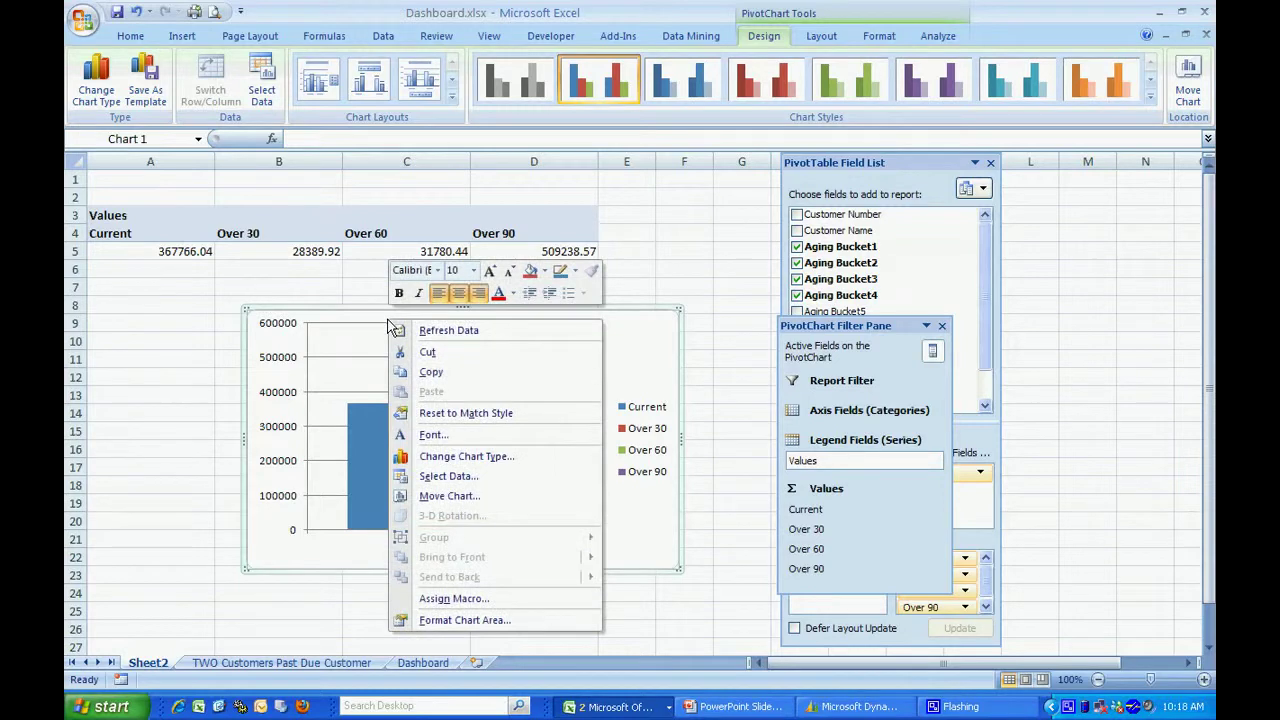
left_click(449, 496)
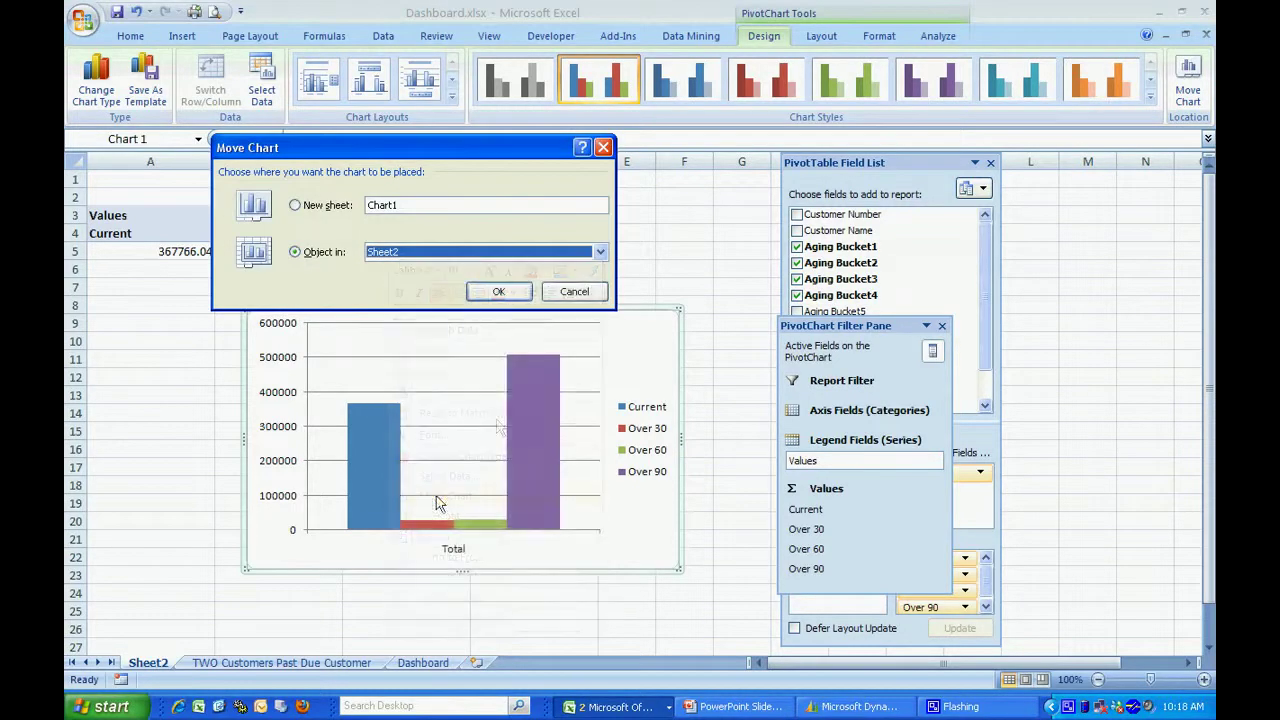
left_click(599, 252)
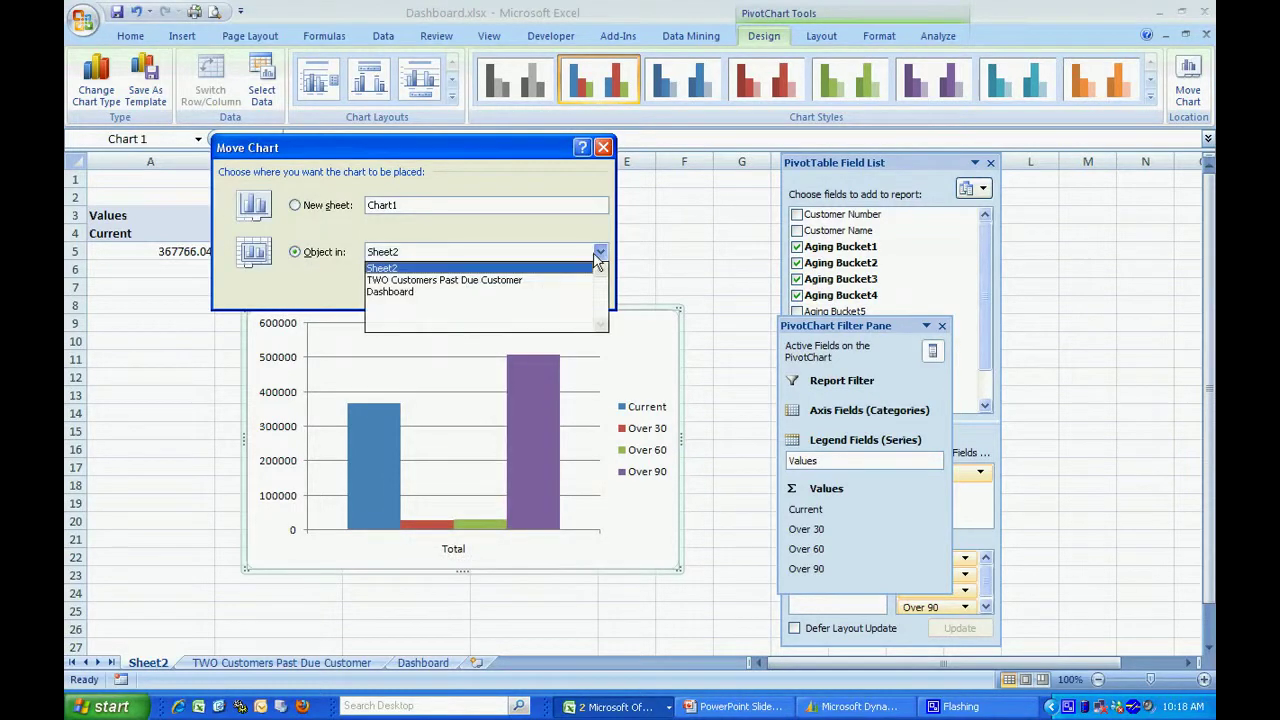
left_click(417, 292)
left_click(491, 292)
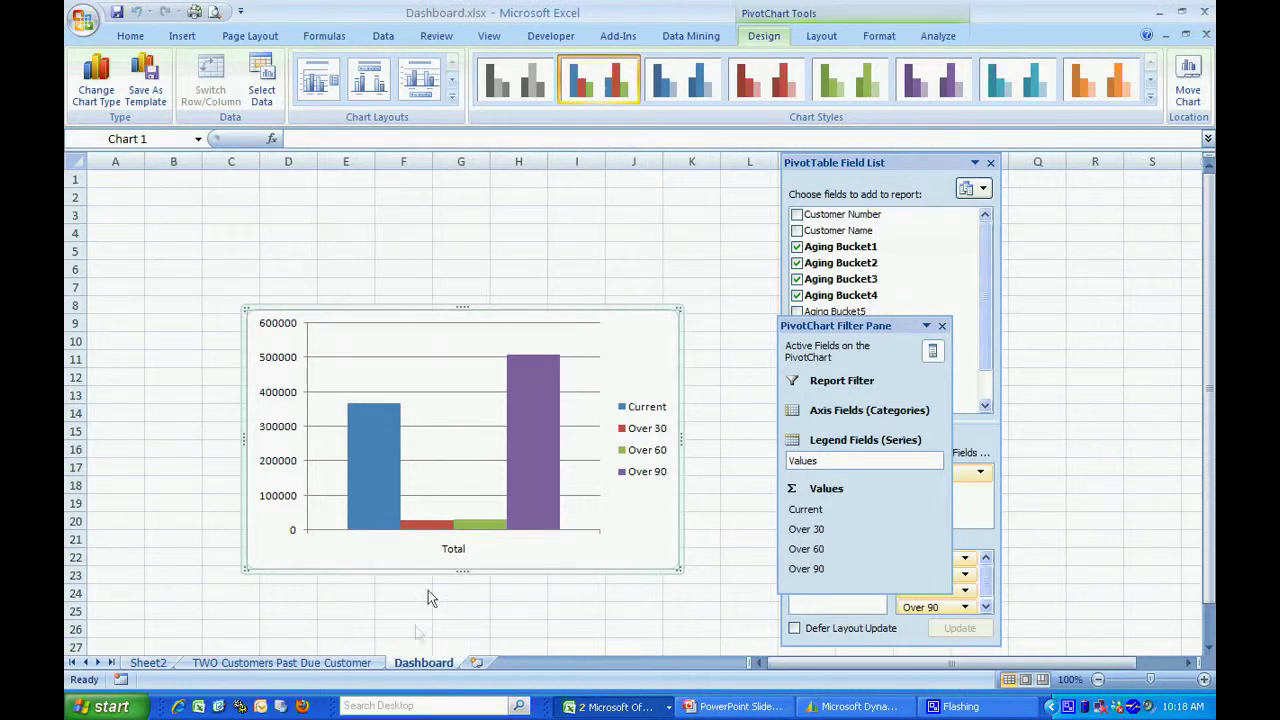
Place the chart over about A3:H17 on the Dashboard sheet and close the PivotTable Field List.
left_click_drag(424, 313, 286, 220)
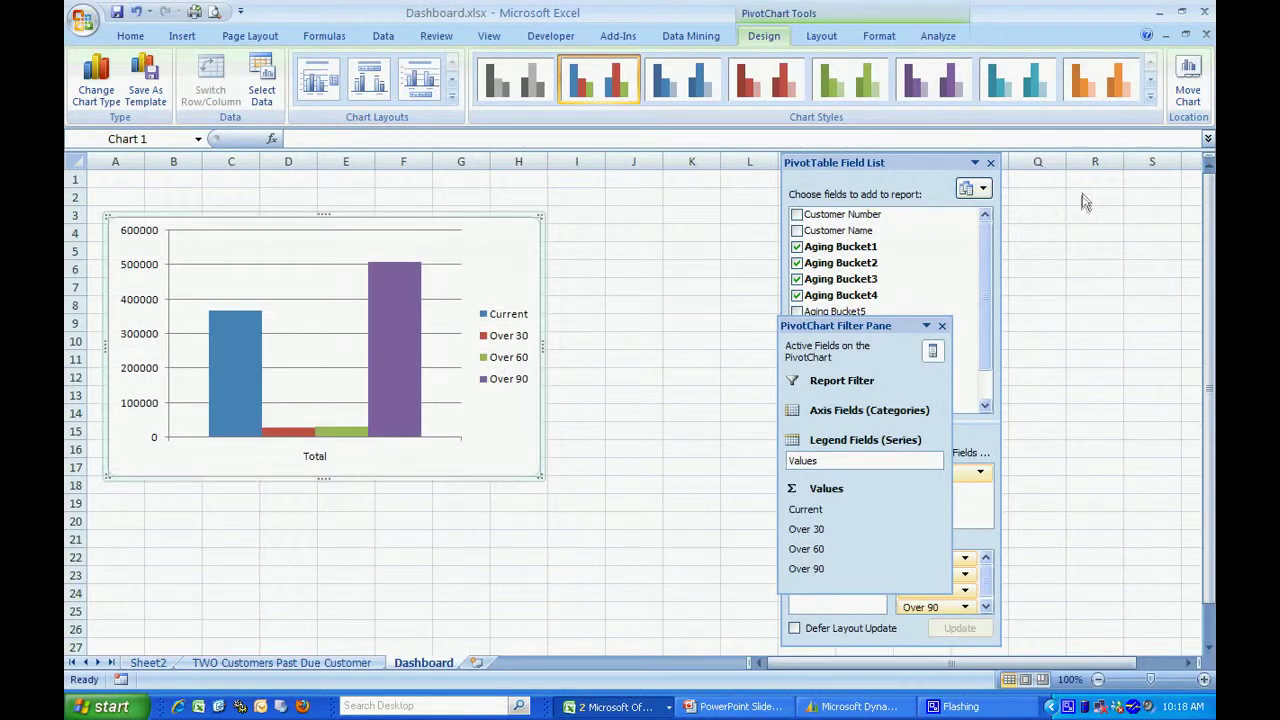
left_click(990, 162)
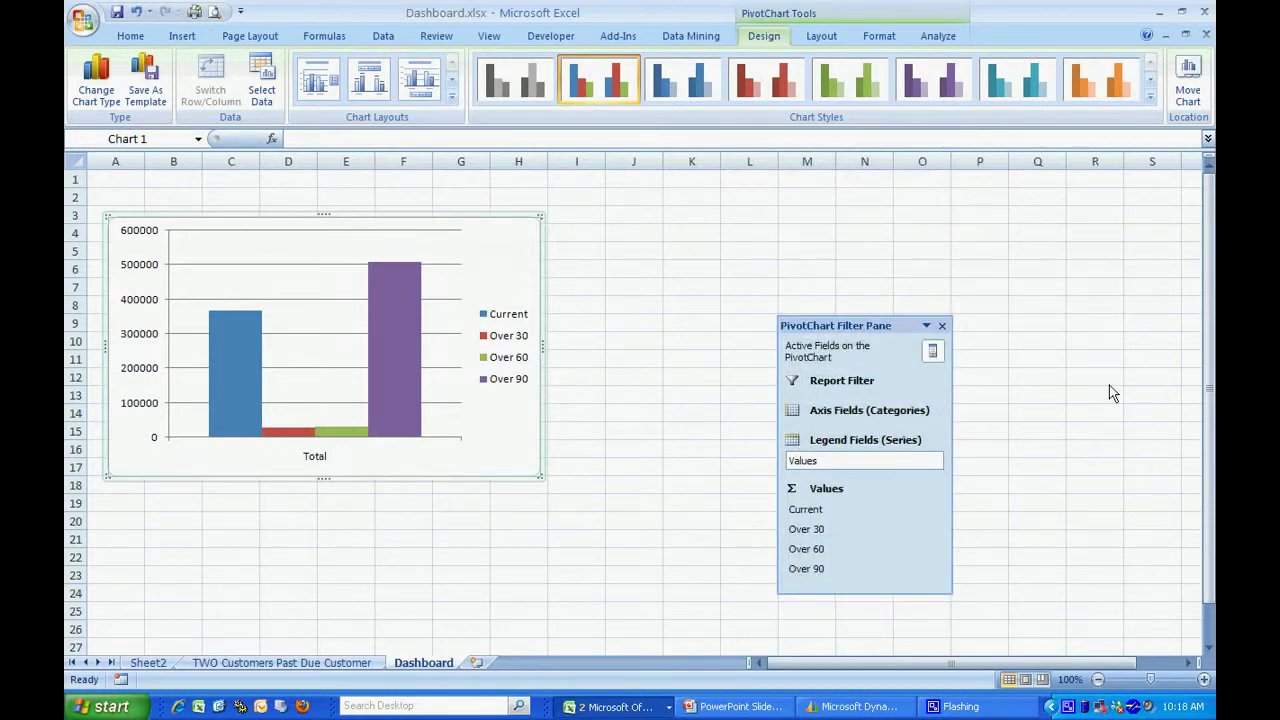
Switch to Microsoft Dynamics GP, search the reports for "Customer balance" and open the first TWO Customers Customer Balance report.
left_click(858, 708)
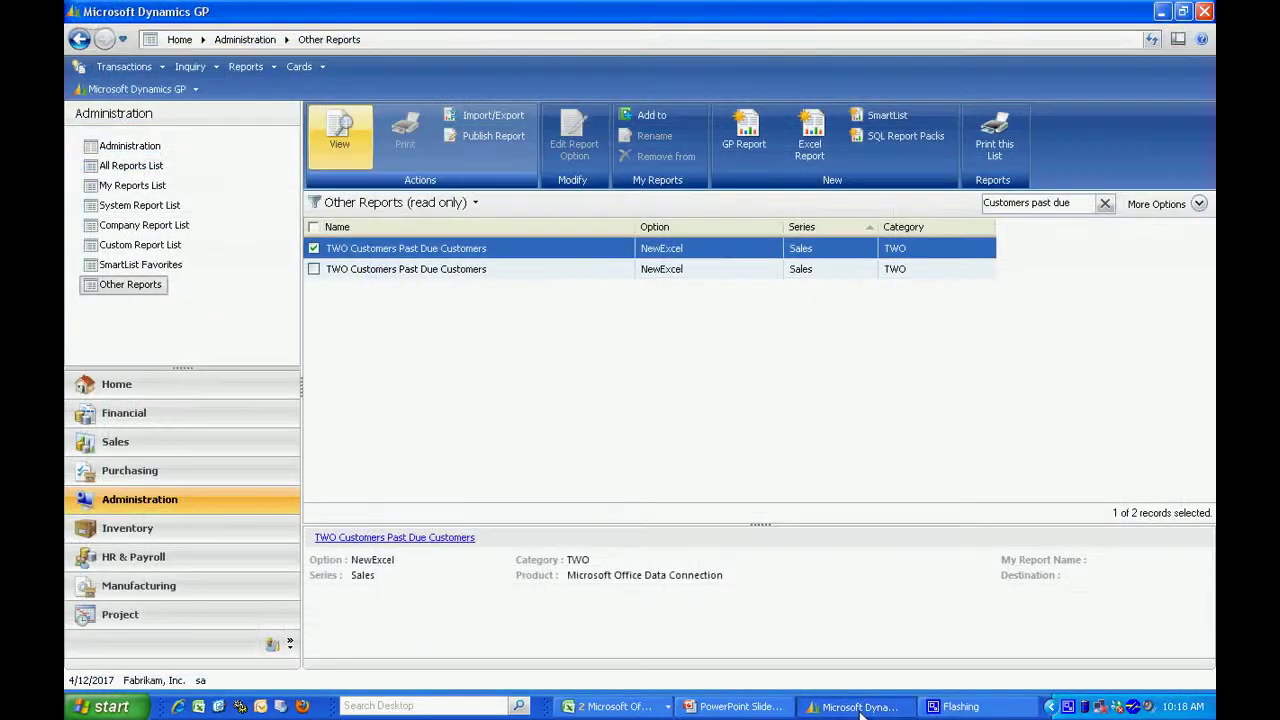
left_click(1032, 207)
left_click_drag(1072, 203, 1029, 202)
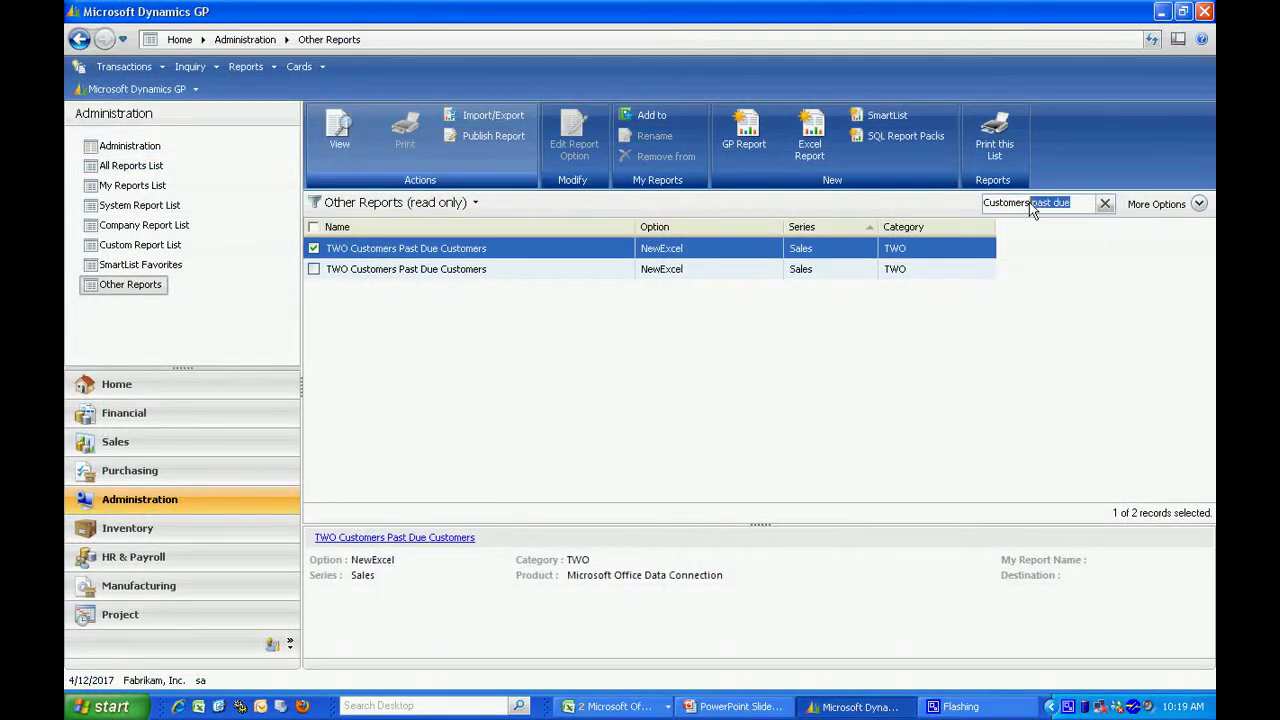
key("BackSpace")
left_click(1105, 203)
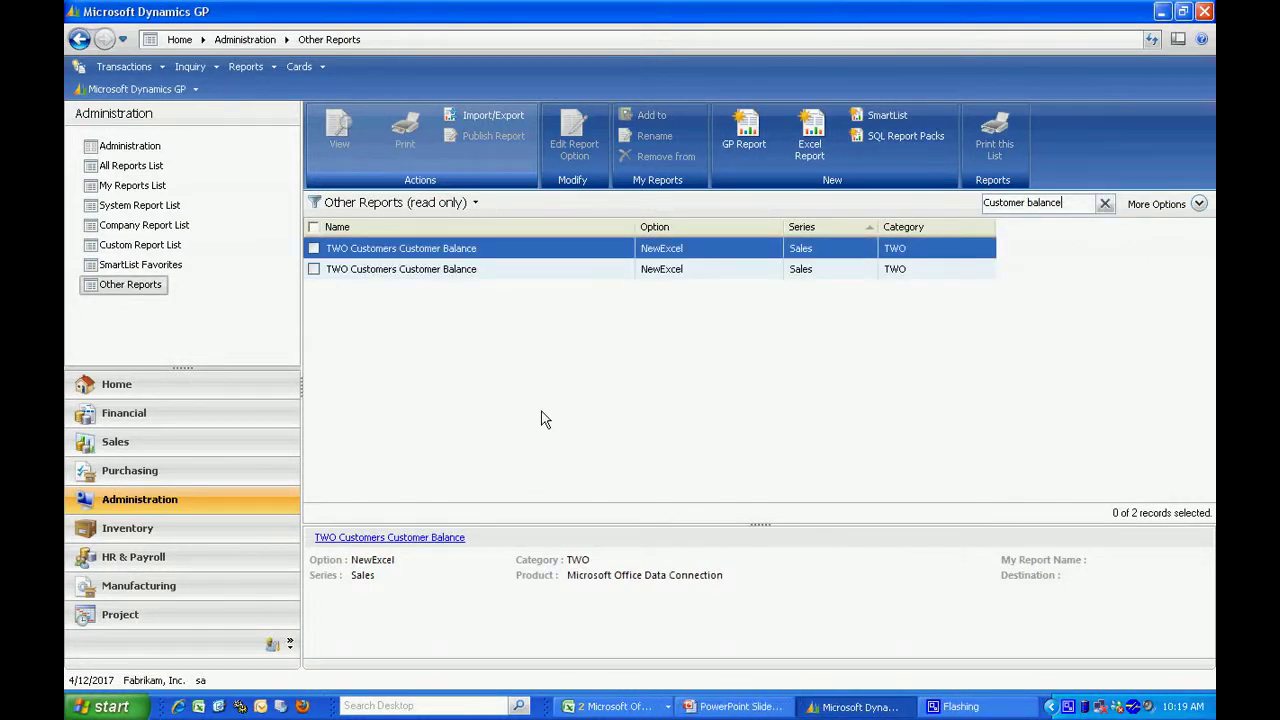
left_click(313, 248)
left_click(339, 130)
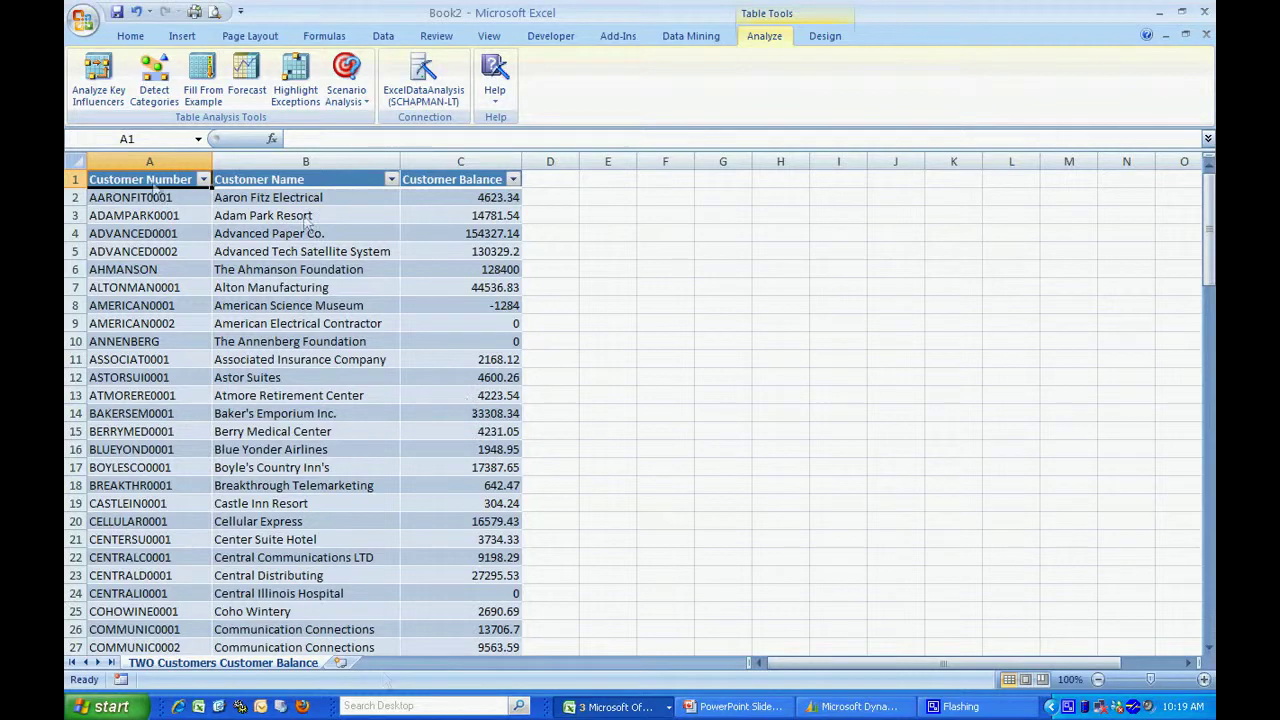
Copy the entire Customer Balance sheet and paste it into a new worksheet in Dashboard.xlsx.
left_click(78, 163)
key("ctrl+c")
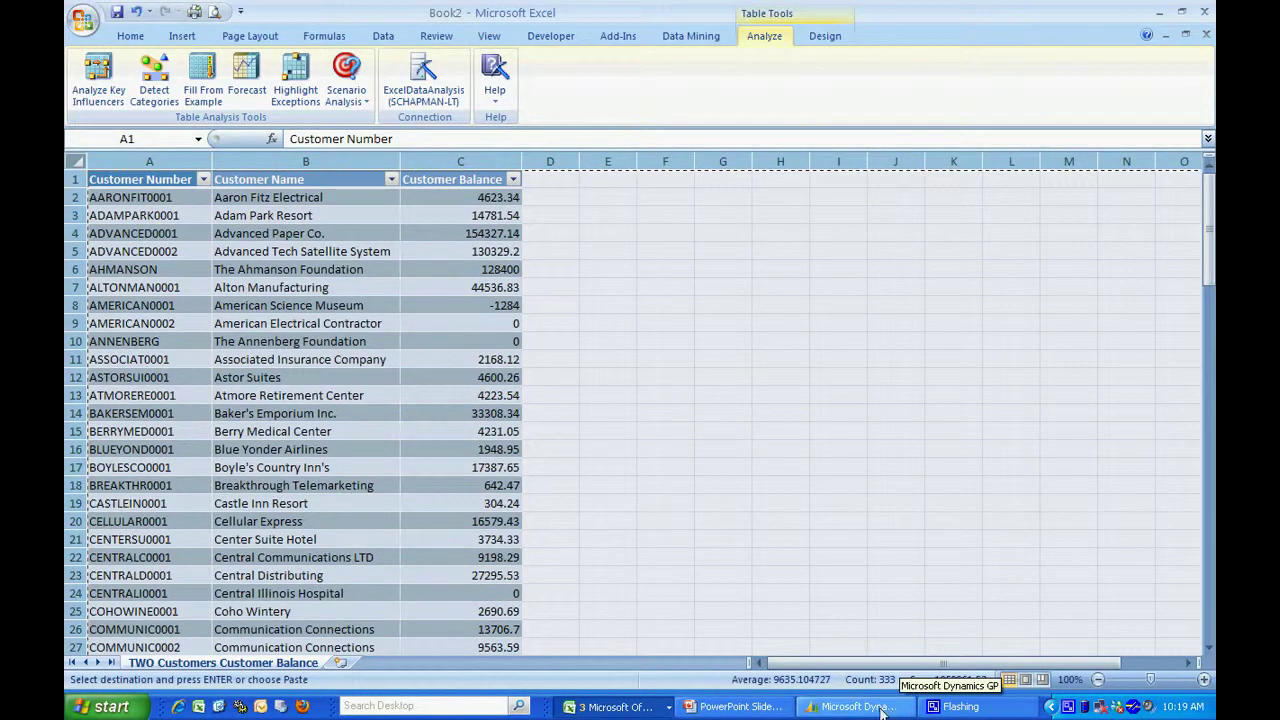
left_click(612, 706)
left_click(601, 659)
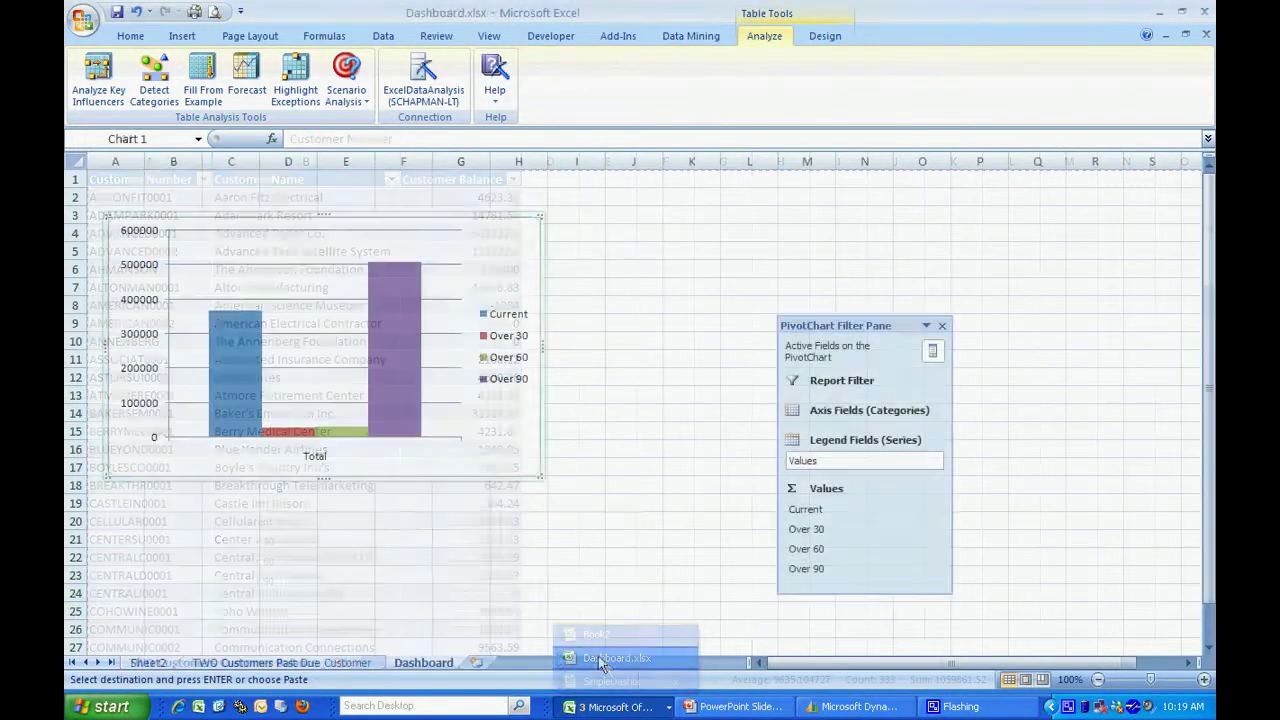
left_click(476, 662)
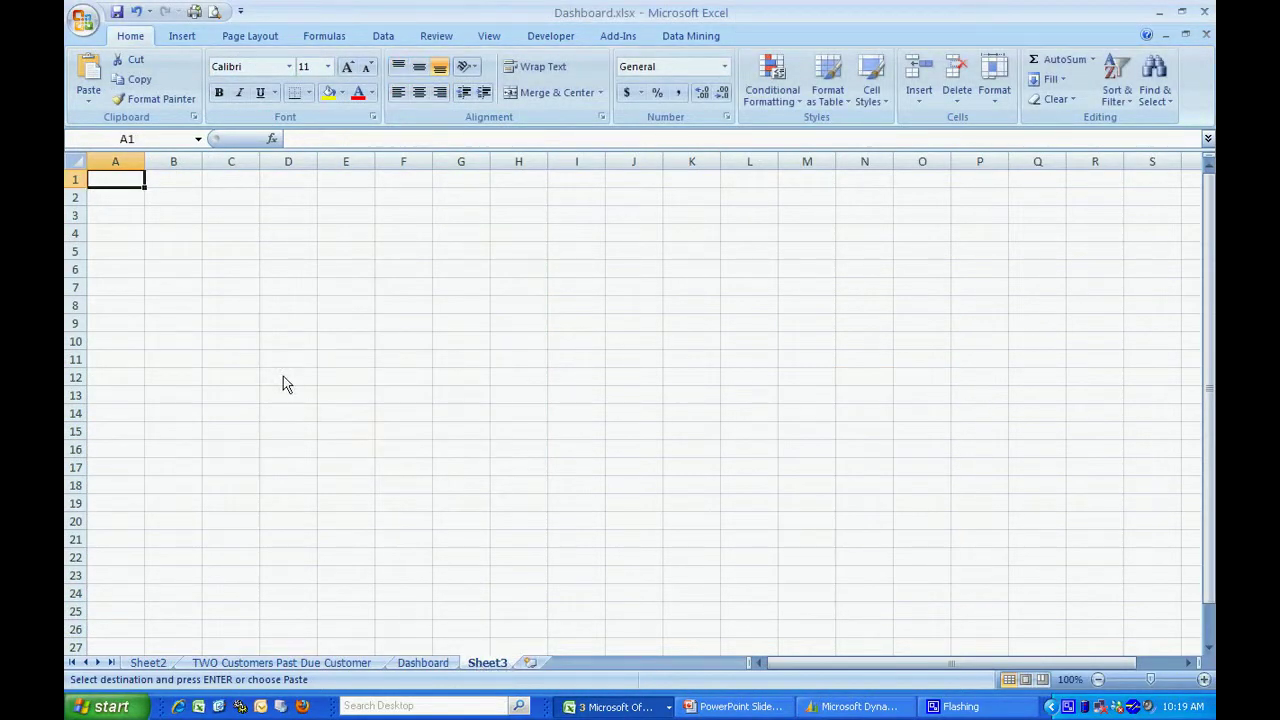
key("ctrl+v")
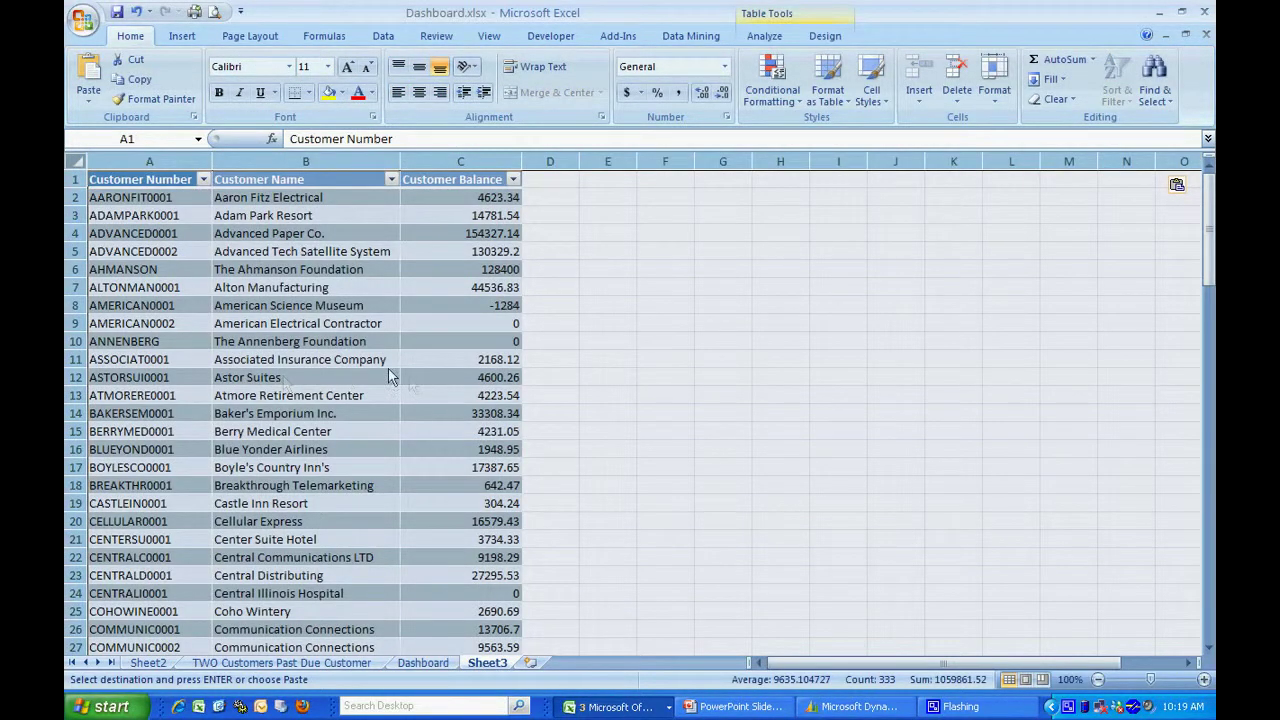
Sort the Customer Balance column from largest to smallest and filter it to the top 10 items.
left_click(512, 180)
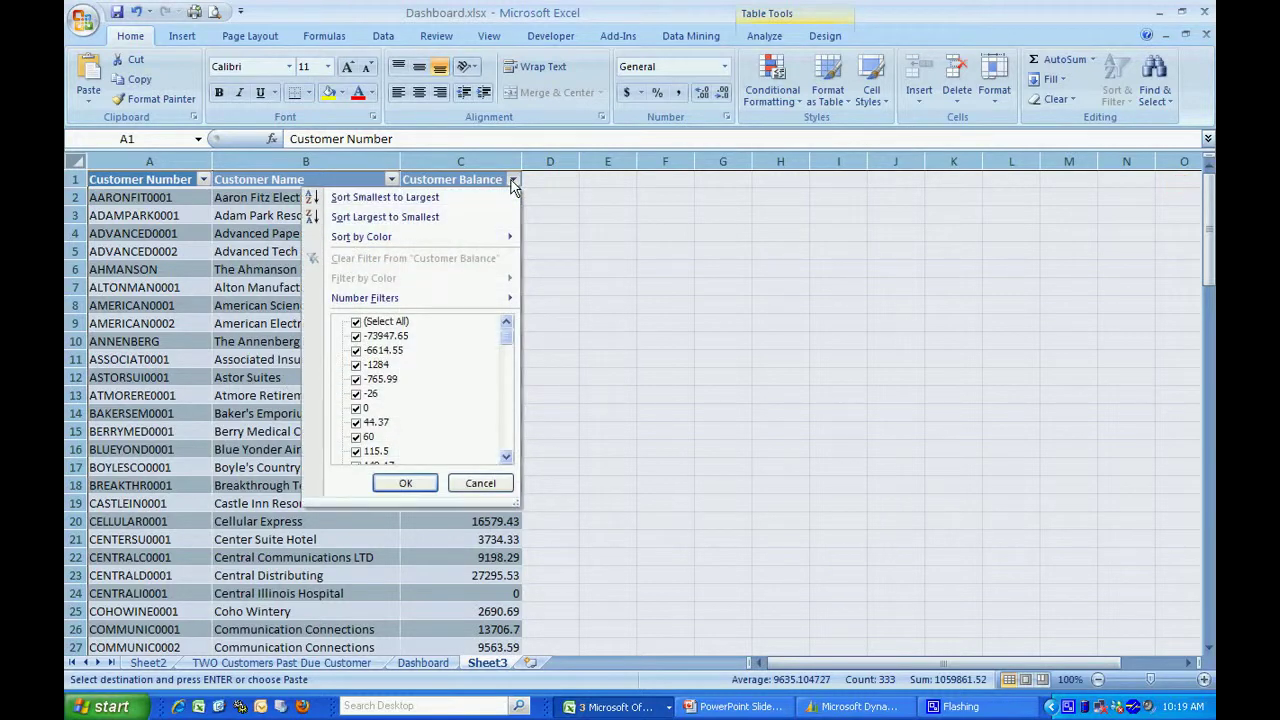
left_click(471, 217)
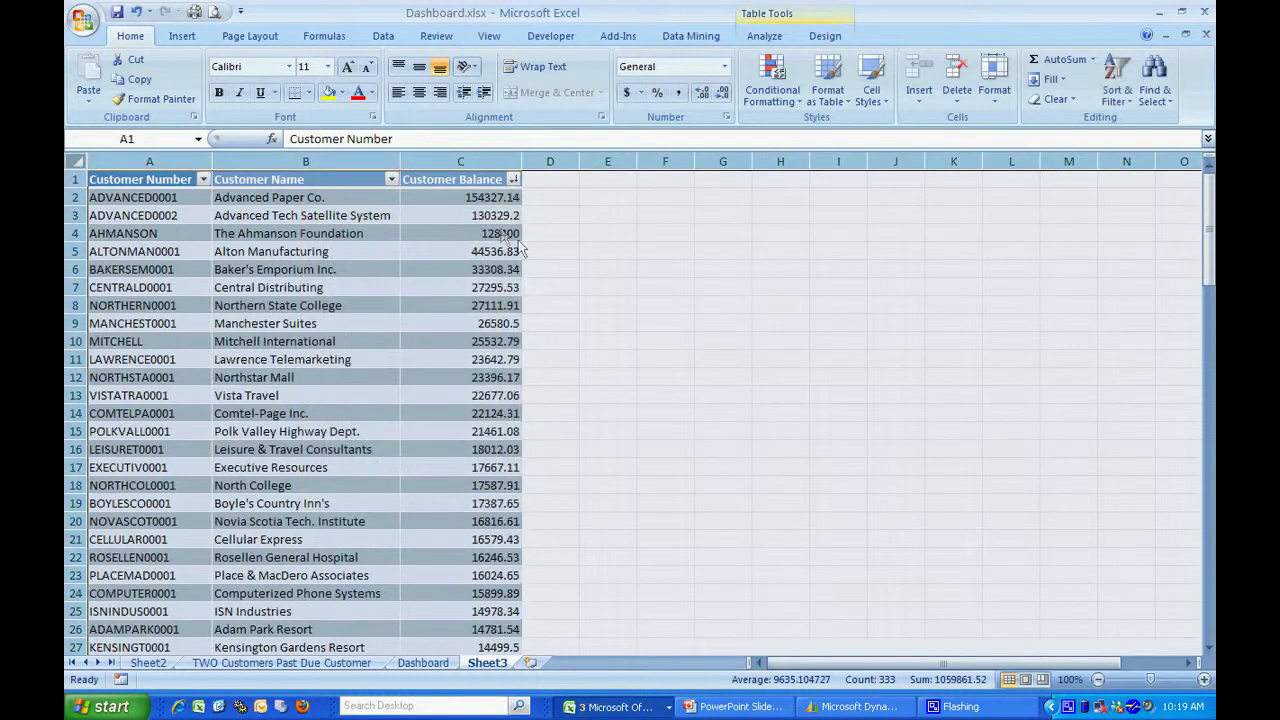
left_click(512, 180)
mouse_move(500, 303)
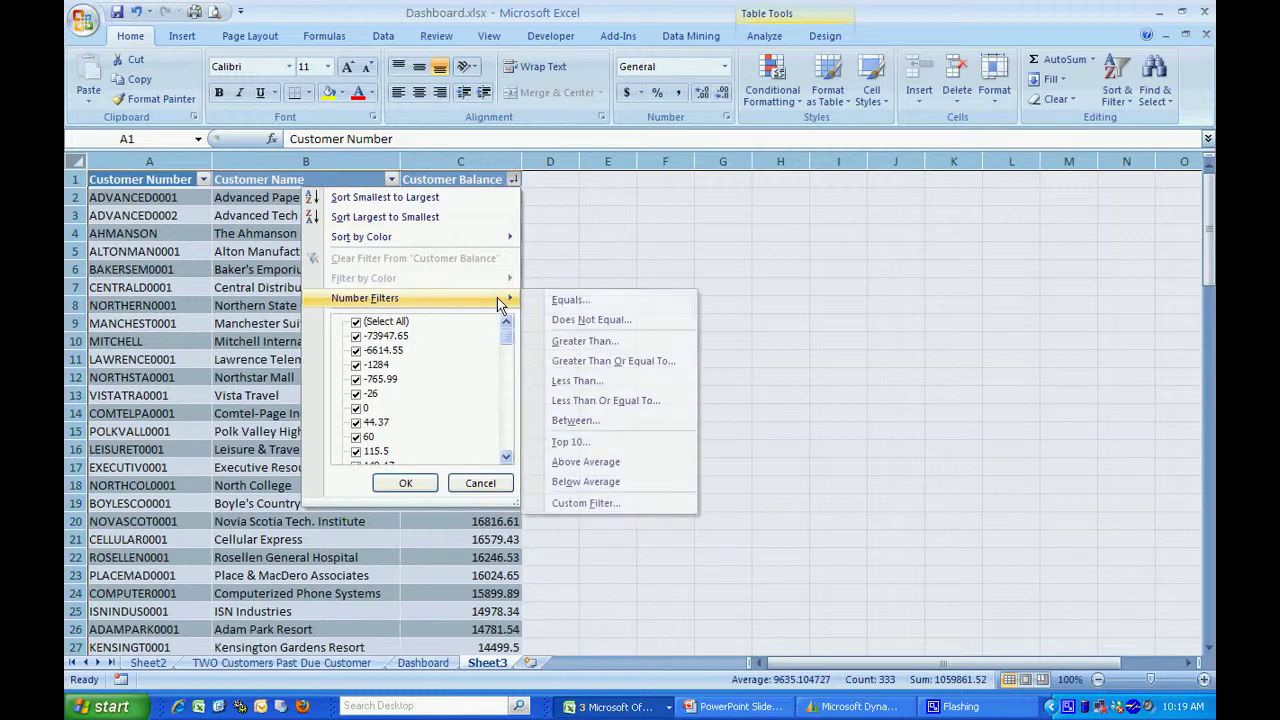
left_click(572, 442)
left_click(423, 262)
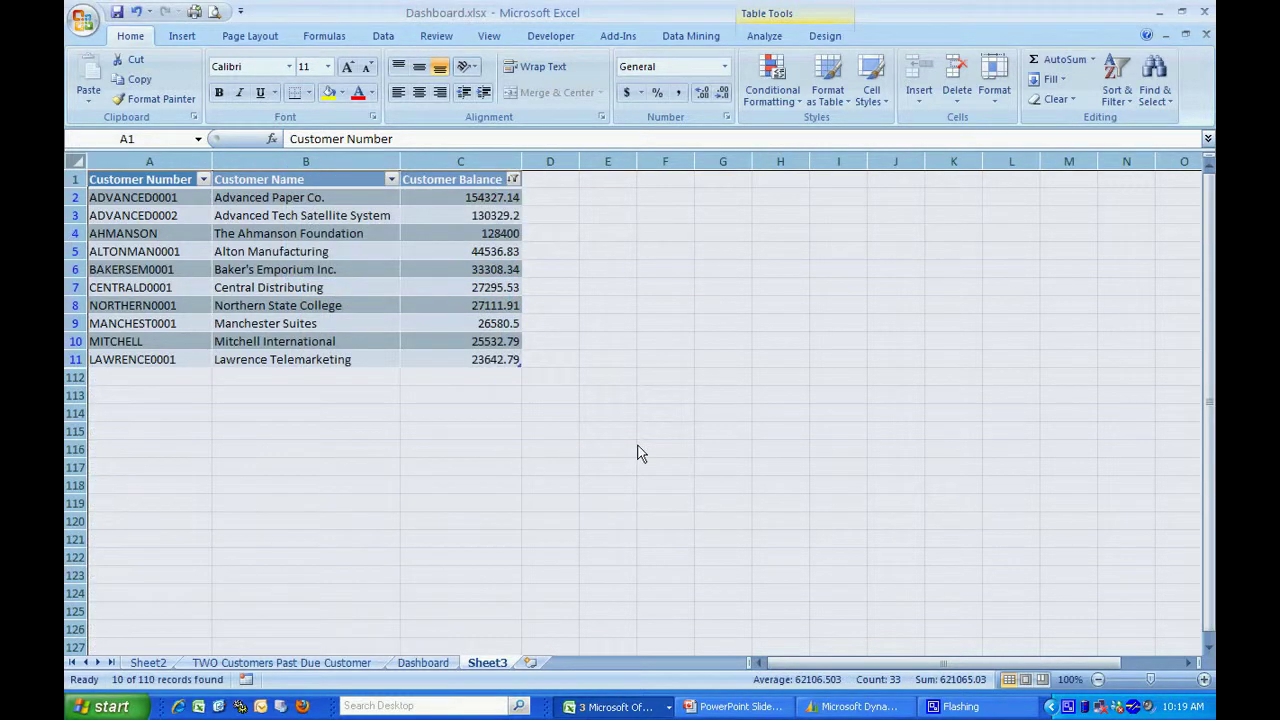
Link cell J4 on the Dashboard sheet to the first customer number with the formula =Sheet3!A2.
left_click(423, 662)
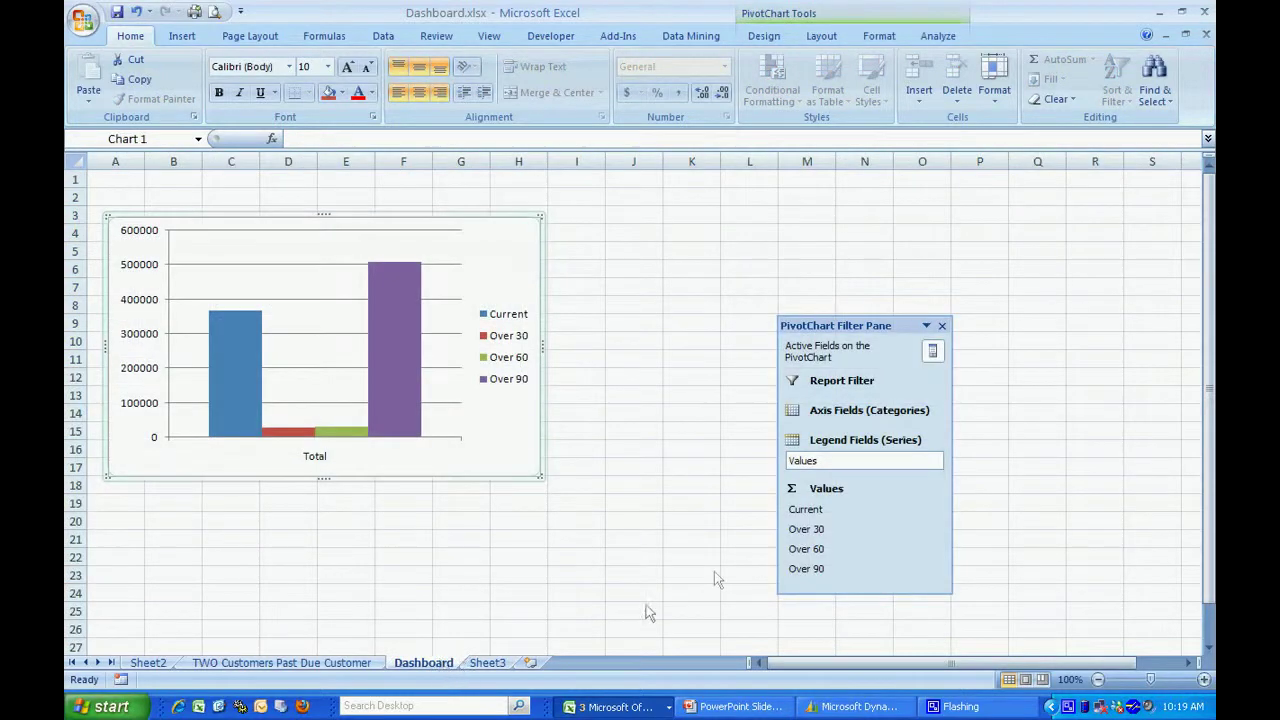
left_click(629, 234)
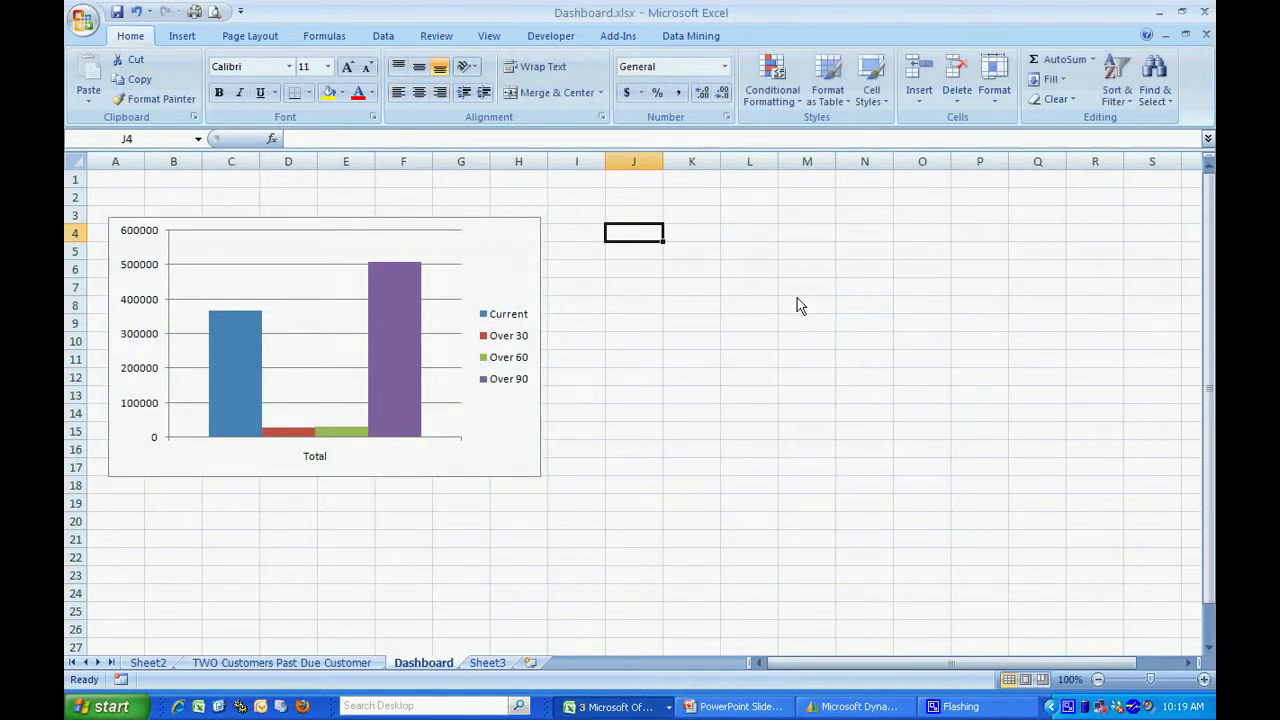
type("=")
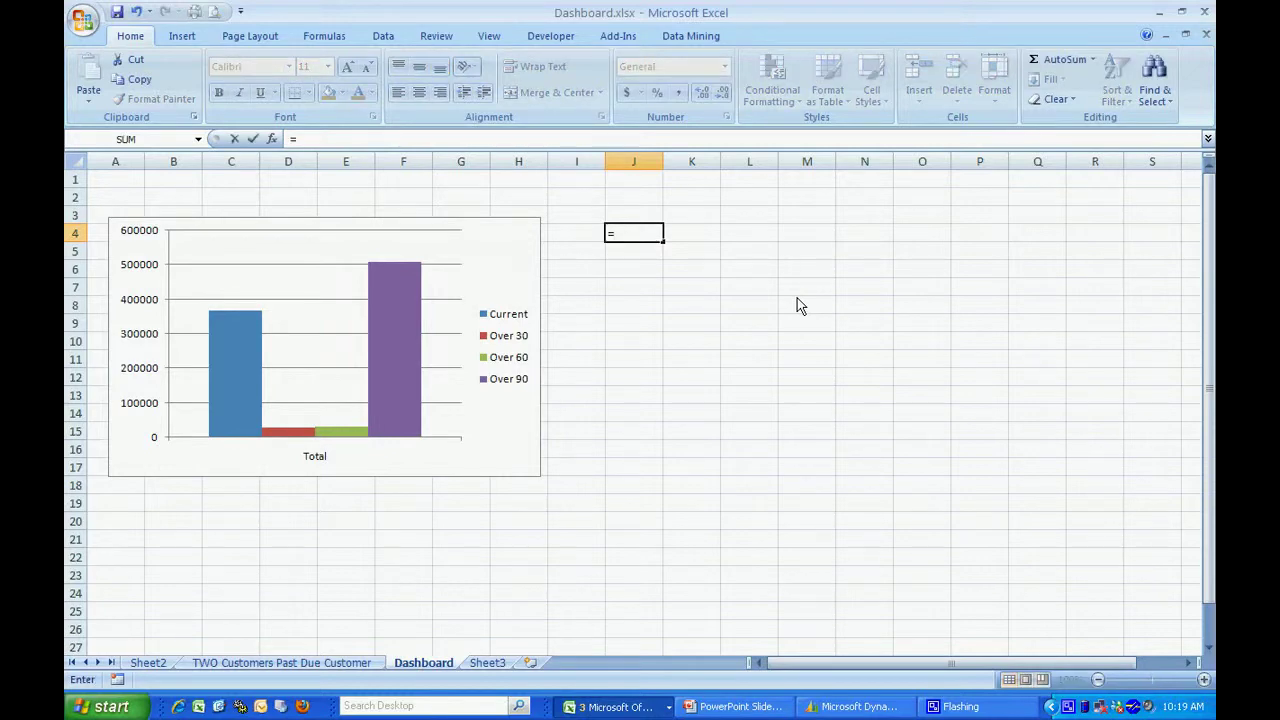
left_click(487, 662)
left_click(190, 197)
key("Return")
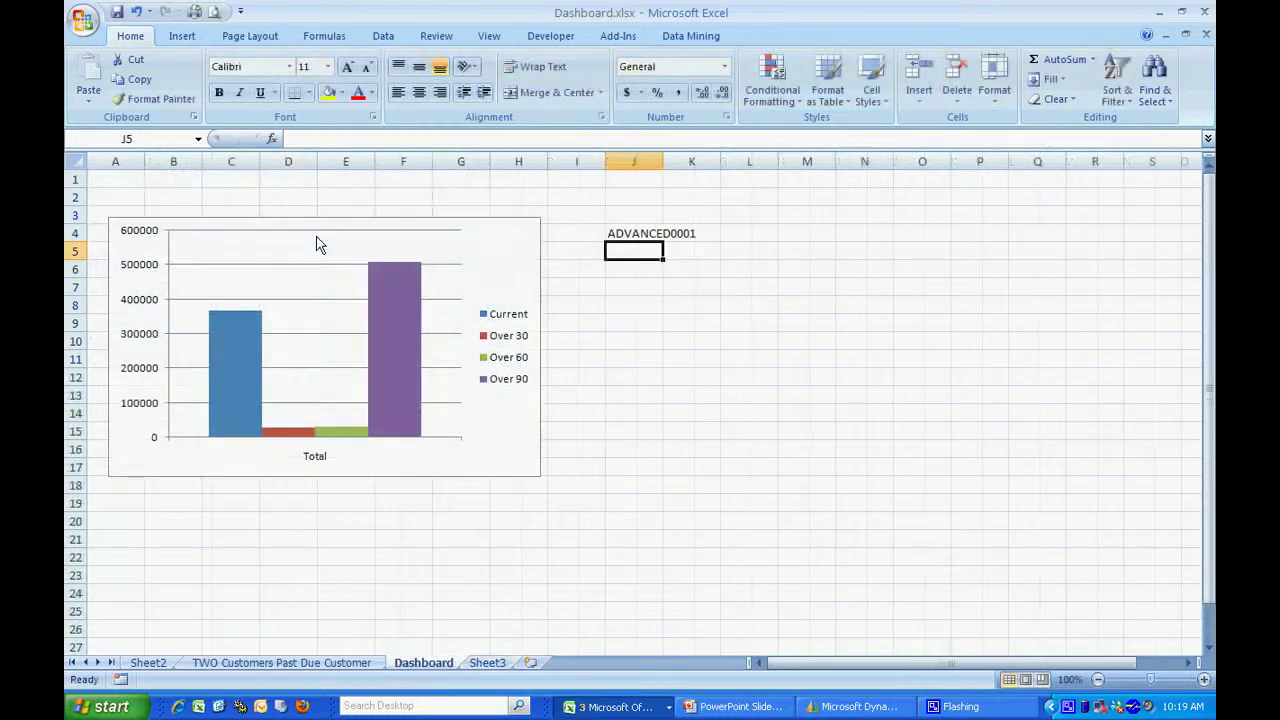
Copy the J4 link formula across J4:L13 to bring in all ten customers with names and balances.
left_click(646, 238)
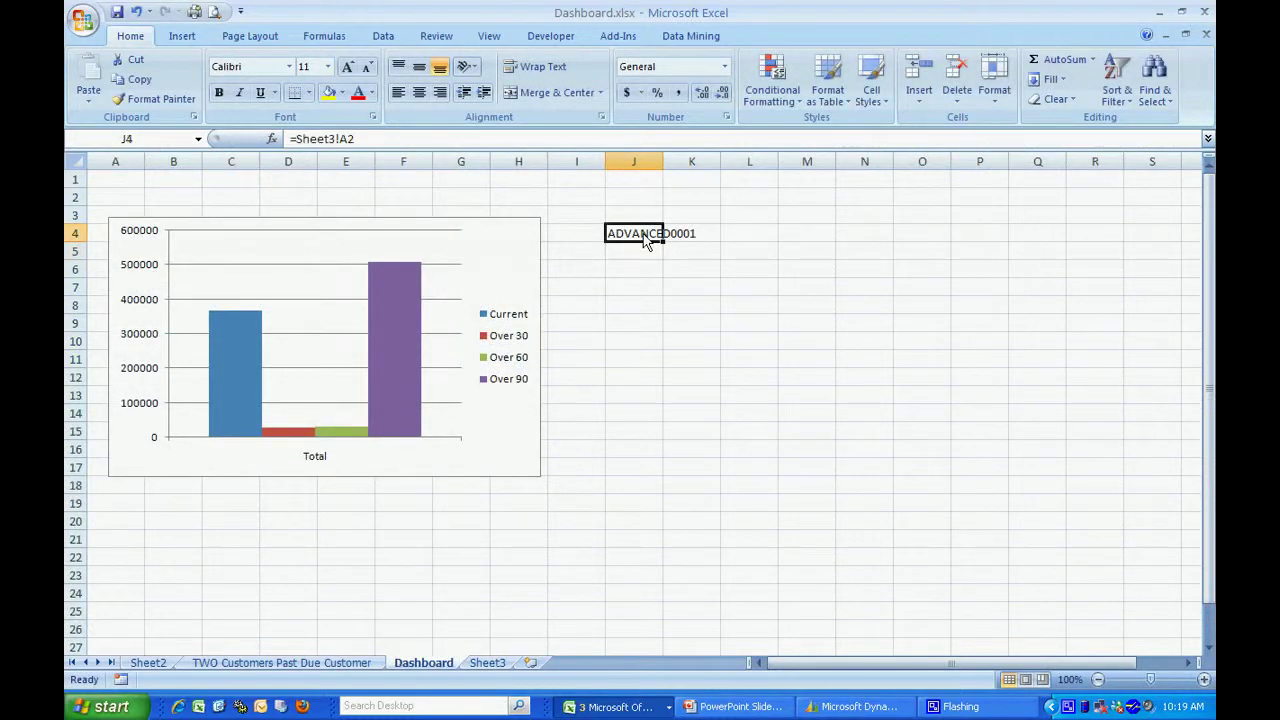
key("ctrl+c")
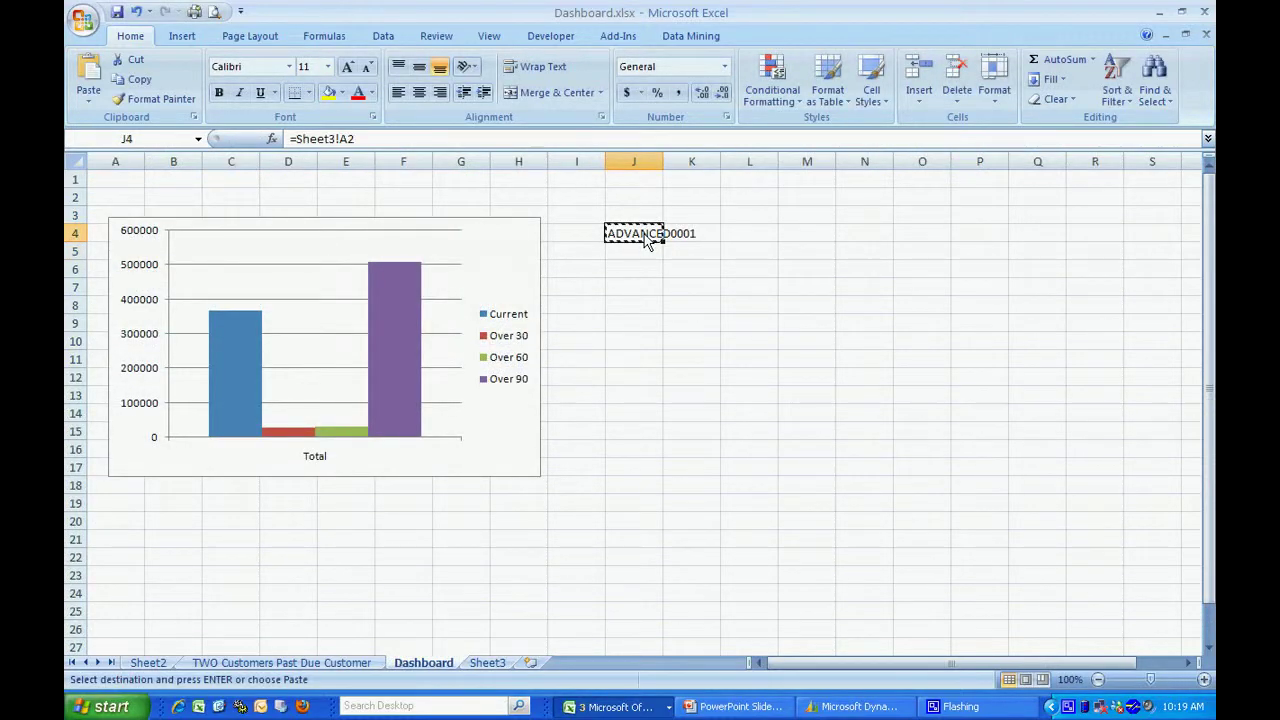
left_click_drag(646, 243, 753, 408)
key("ctrl+v")
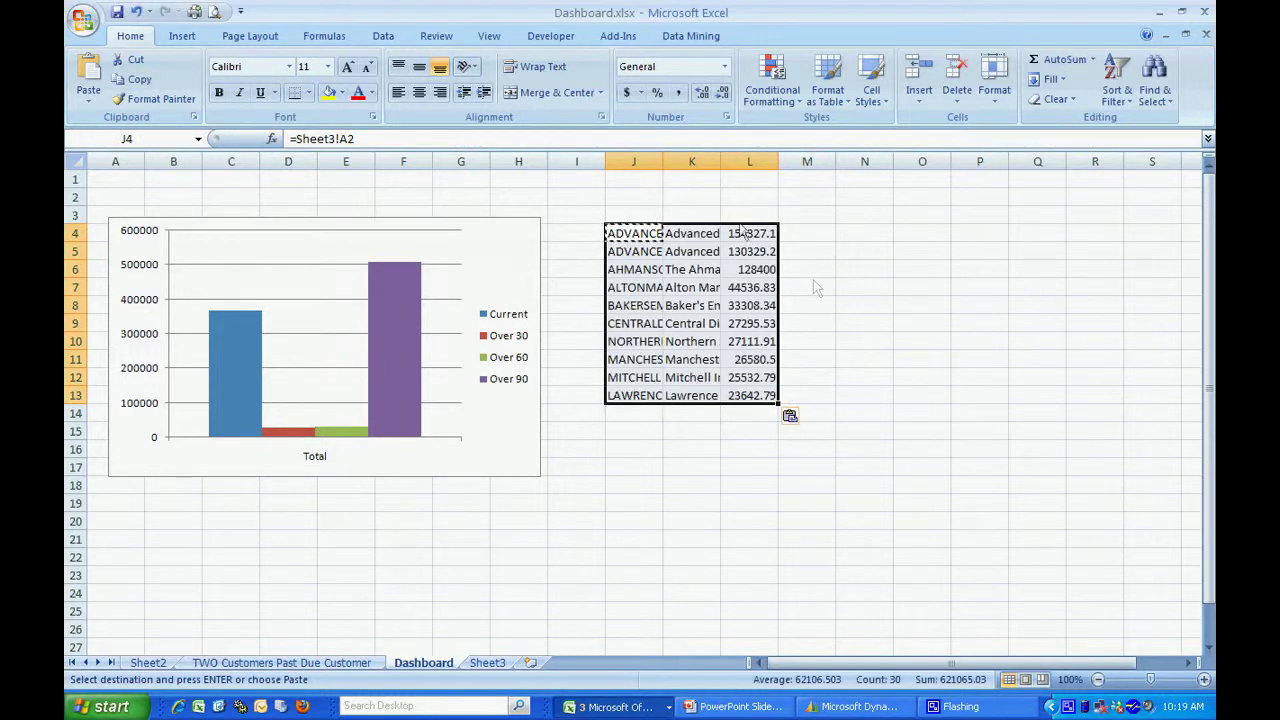
Widen columns J to L on the Dashboard sheet to fit the customer list.
left_click_drag(672, 167, 917, 166)
left_click(790, 202)
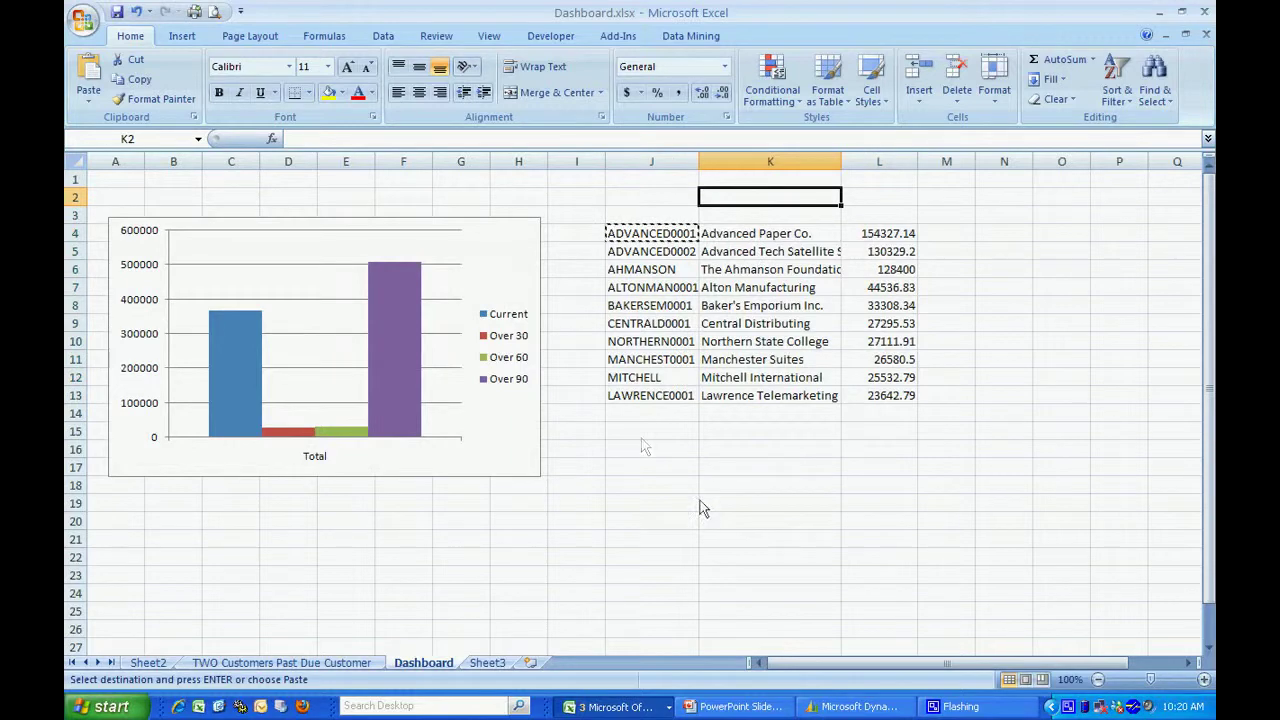
left_click(642, 438)
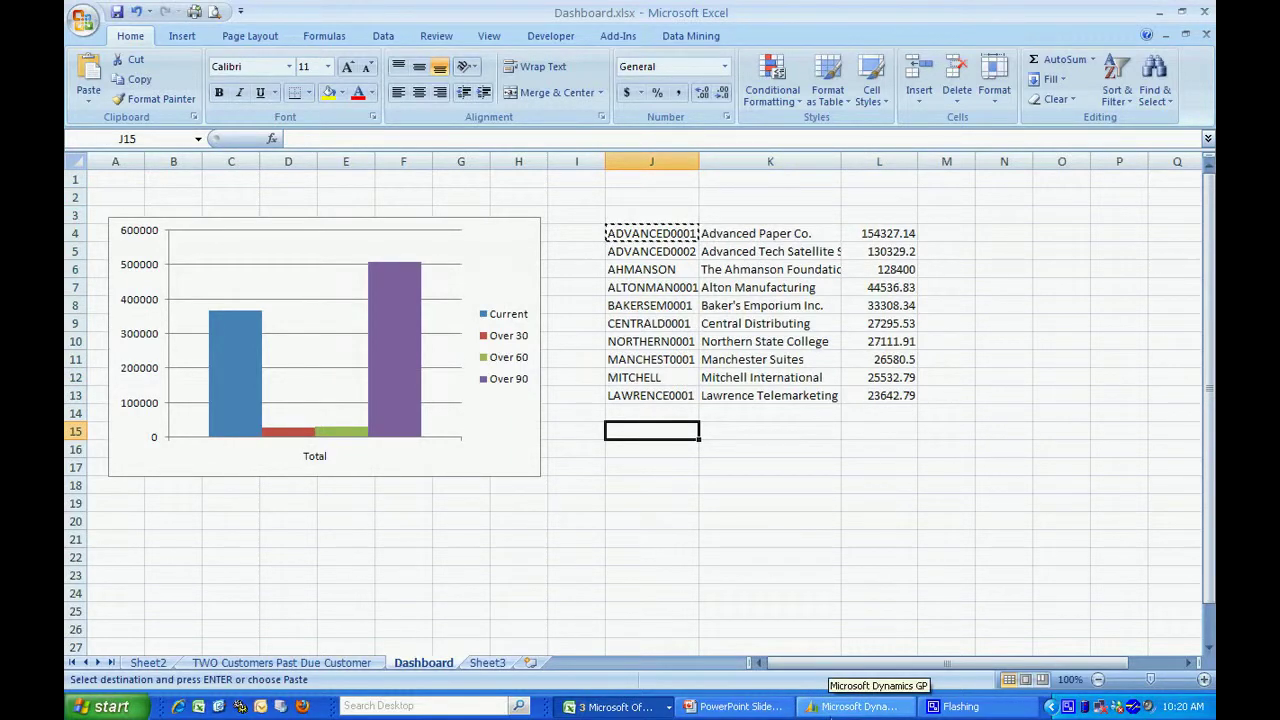
Switch to Microsoft Dynamics GP, search the reports for "vendor balance" and open the first TWO Vendors Vendor Balance report.
left_click(855, 706)
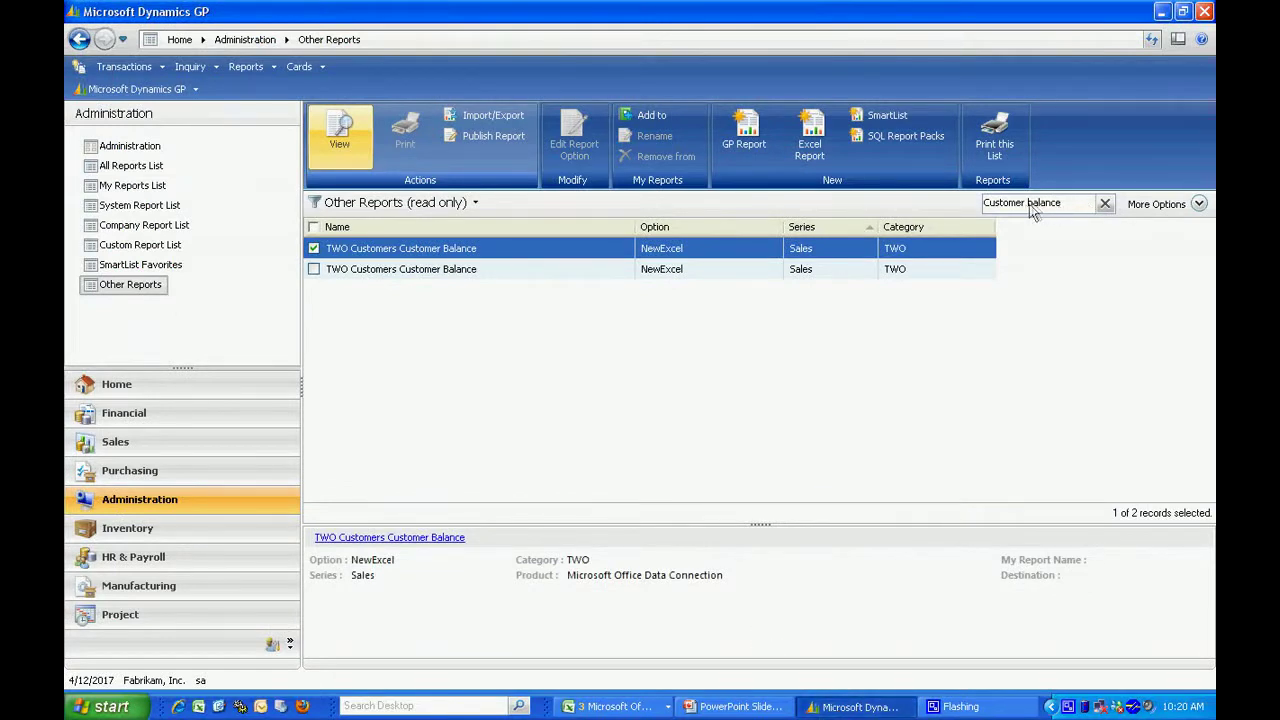
left_click_drag(1025, 207, 946, 208)
type("vendor")
left_click(1106, 204)
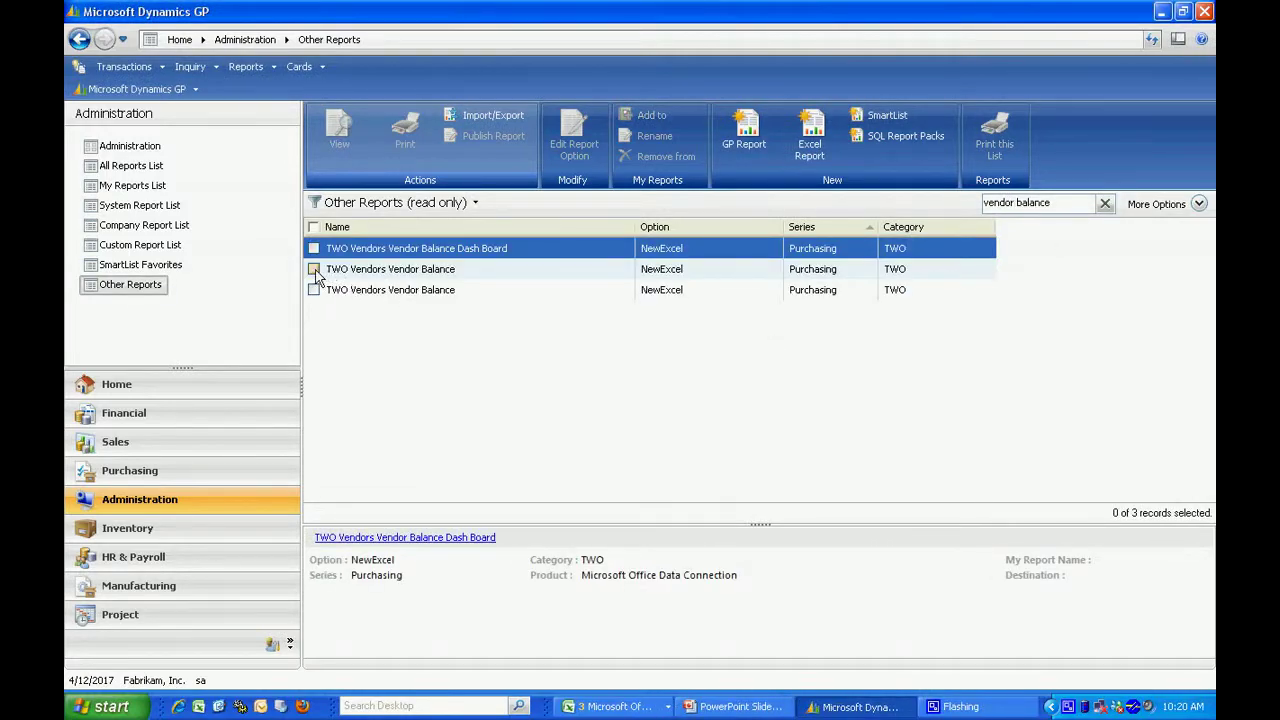
left_click(316, 272)
left_click(339, 128)
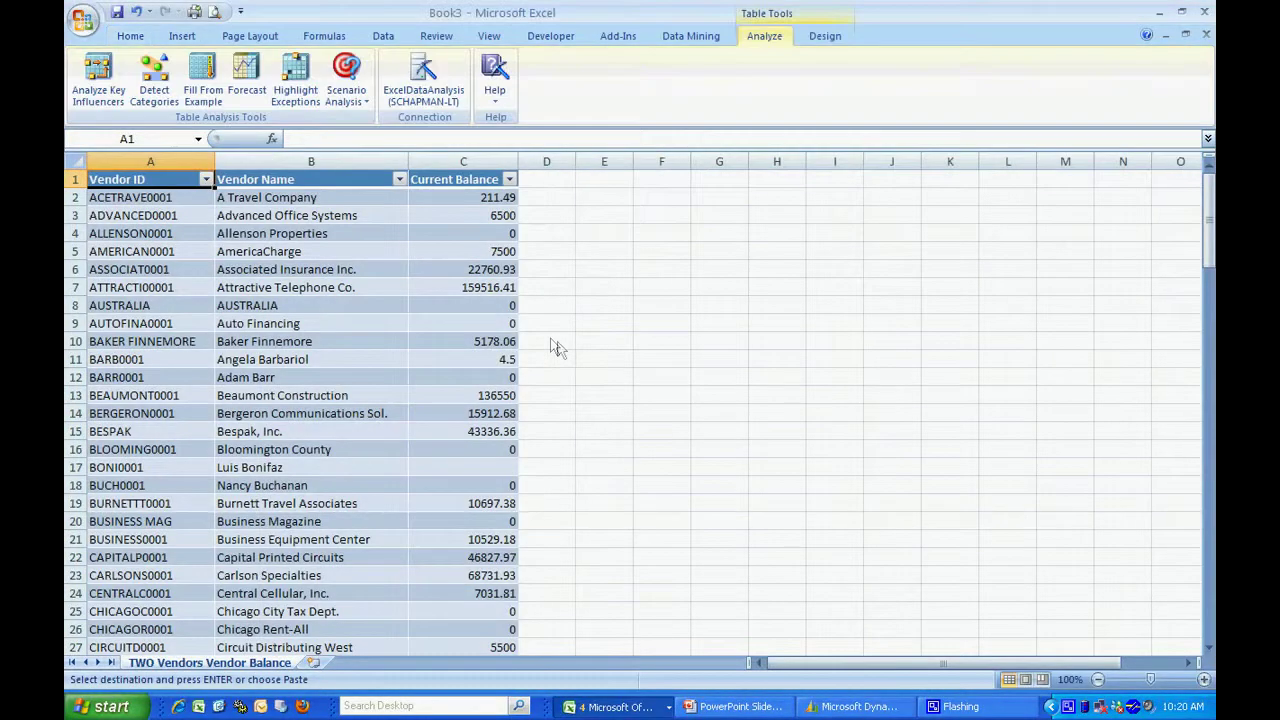
Copy the entire Vendor Balance sheet and paste it into a new worksheet after Sheet3 in Dashboard.xlsx.
left_click(76, 162)
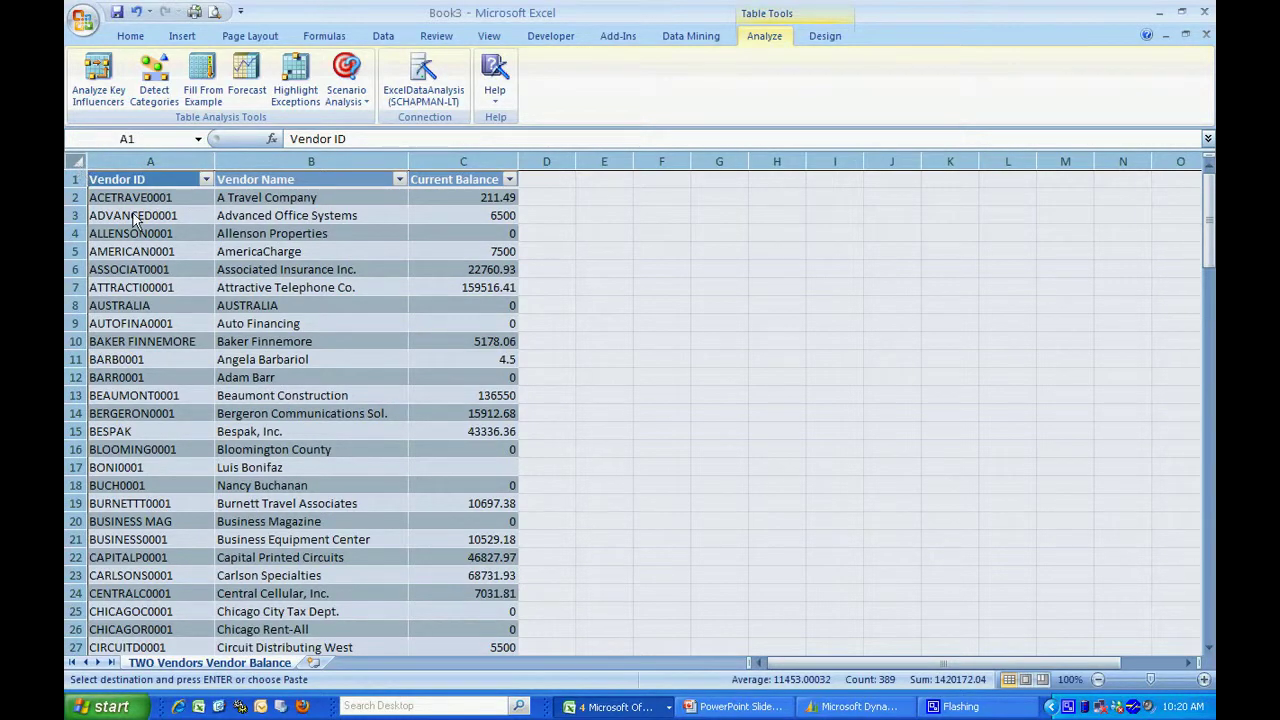
left_click(612, 706)
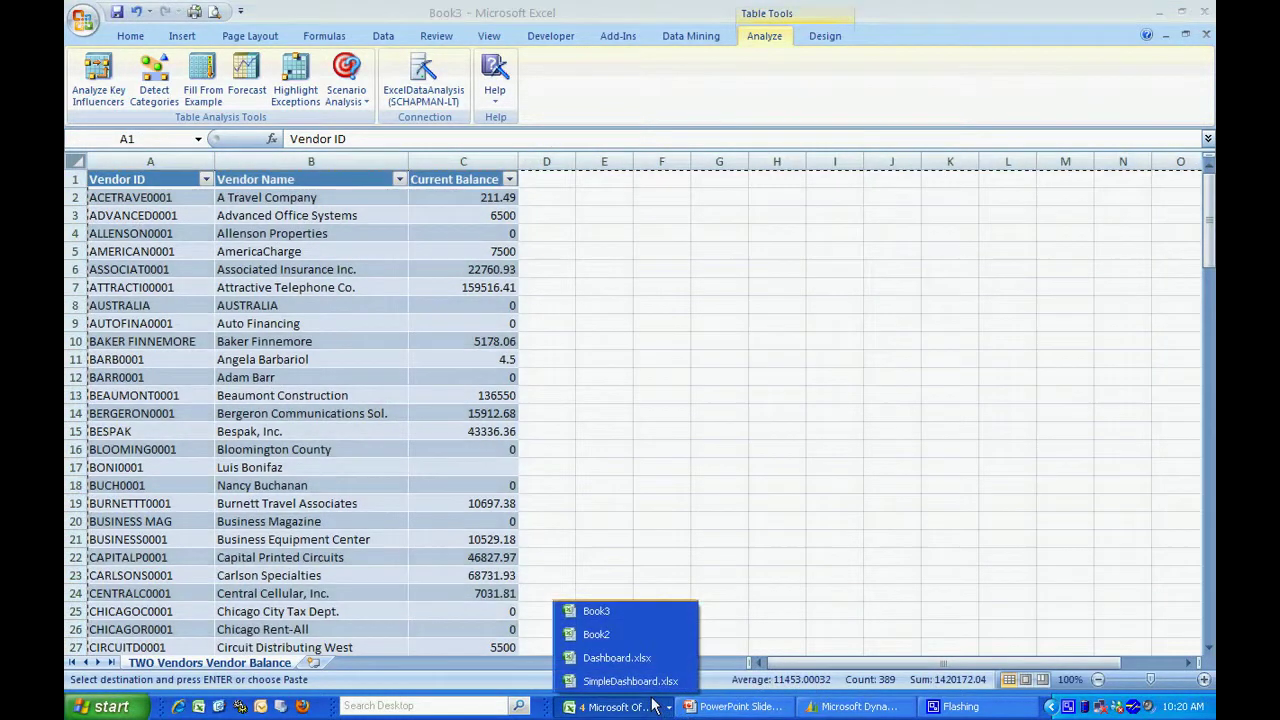
left_click(613, 662)
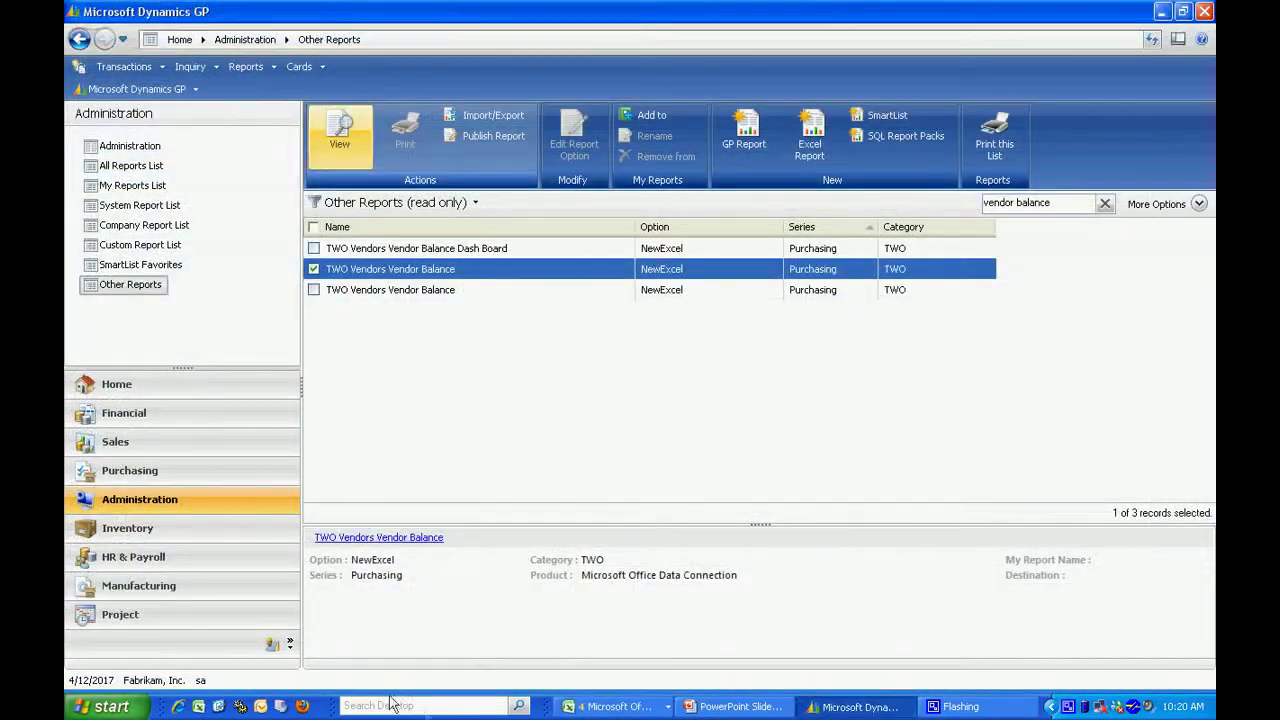
left_click(612, 706)
left_click(613, 657)
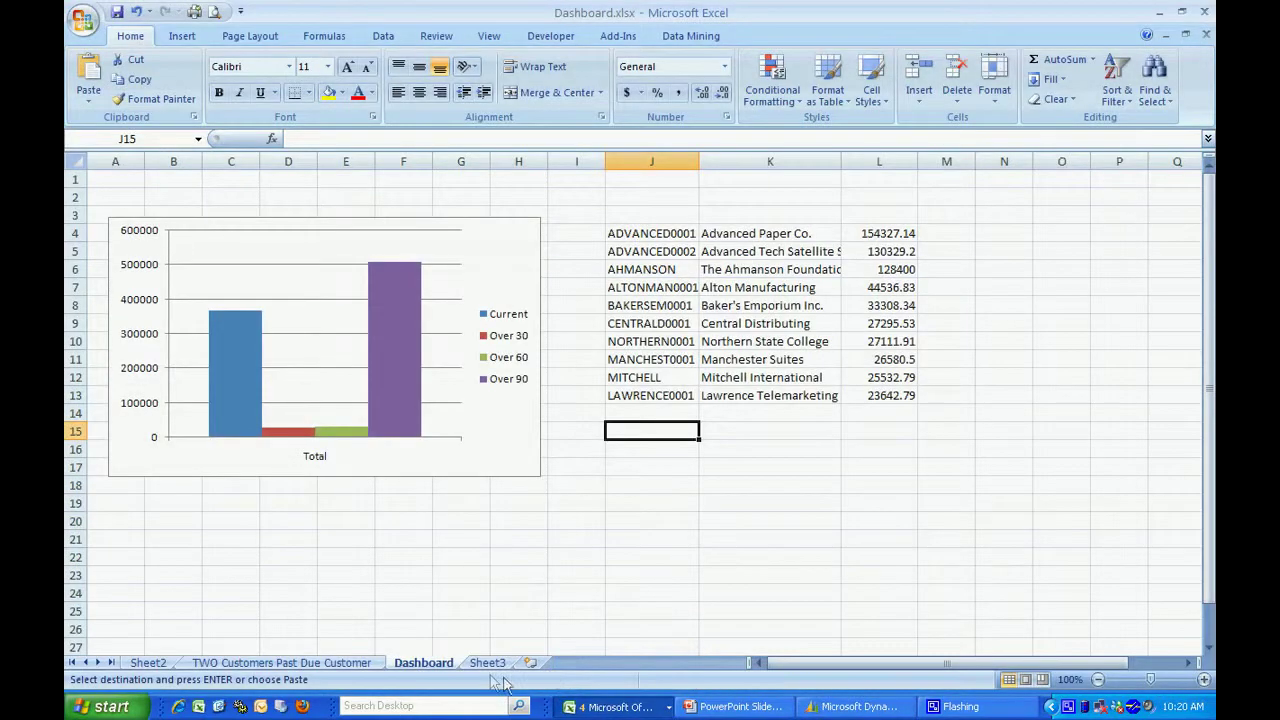
left_click(488, 662)
left_click(530, 662)
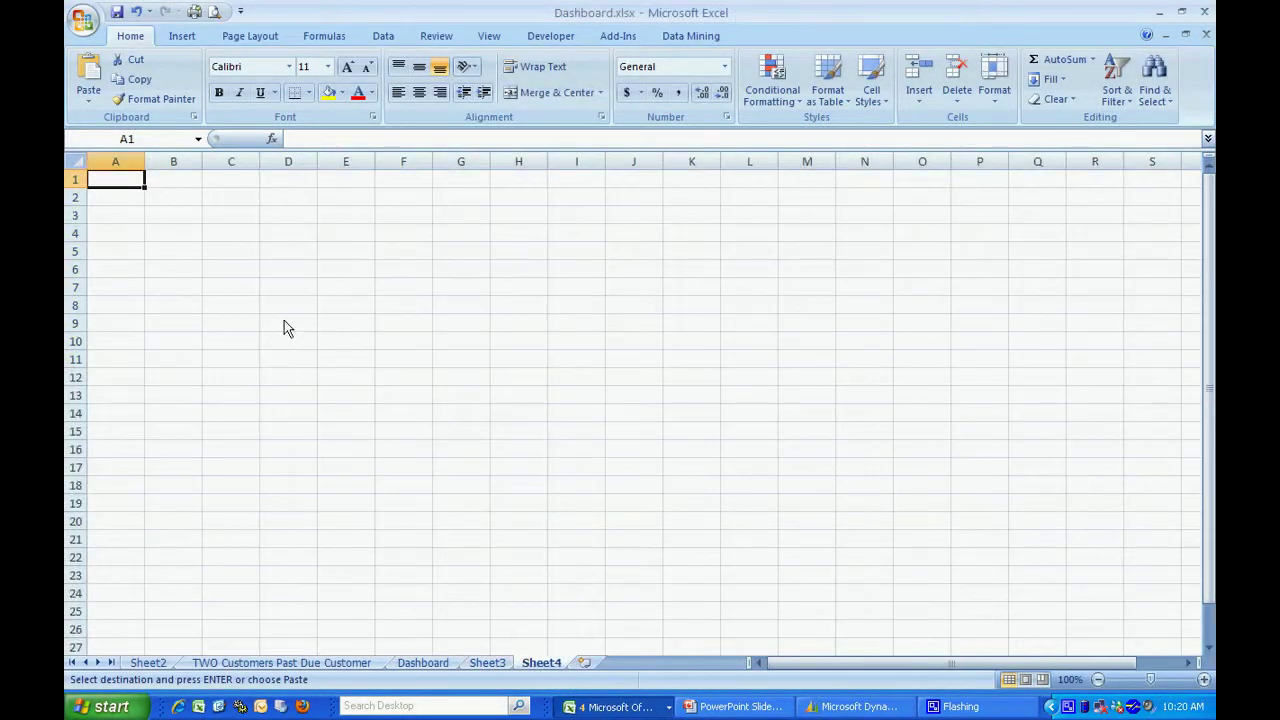
key("ctrl+v")
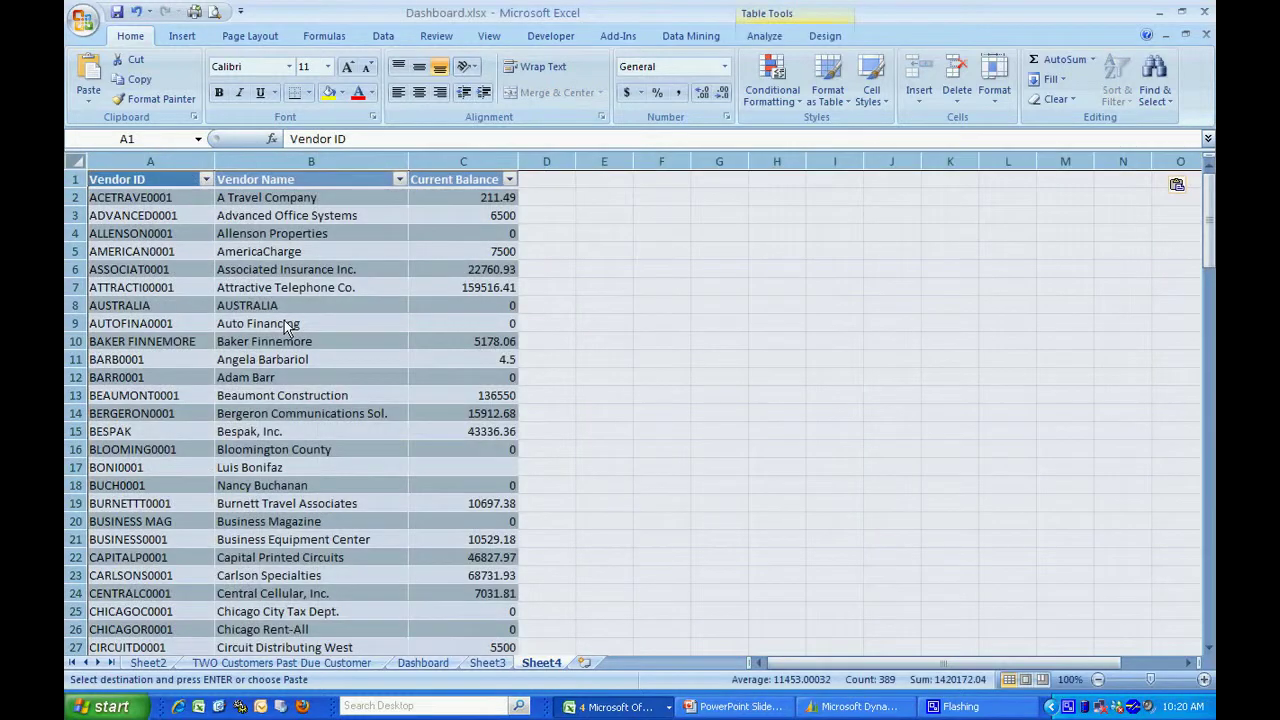
Sort the vendors' Current Balance column from largest to smallest and filter it to the top 10 items.
left_click(509, 179)
left_click(486, 217)
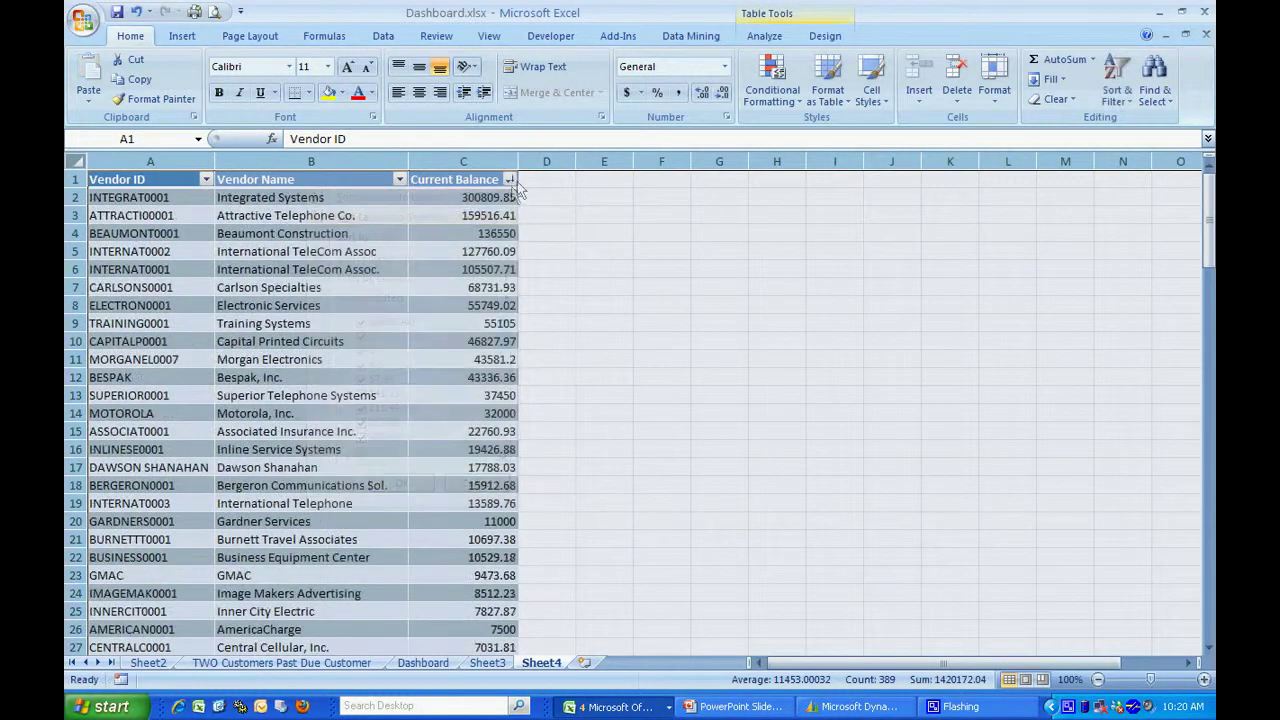
mouse_move(500, 298)
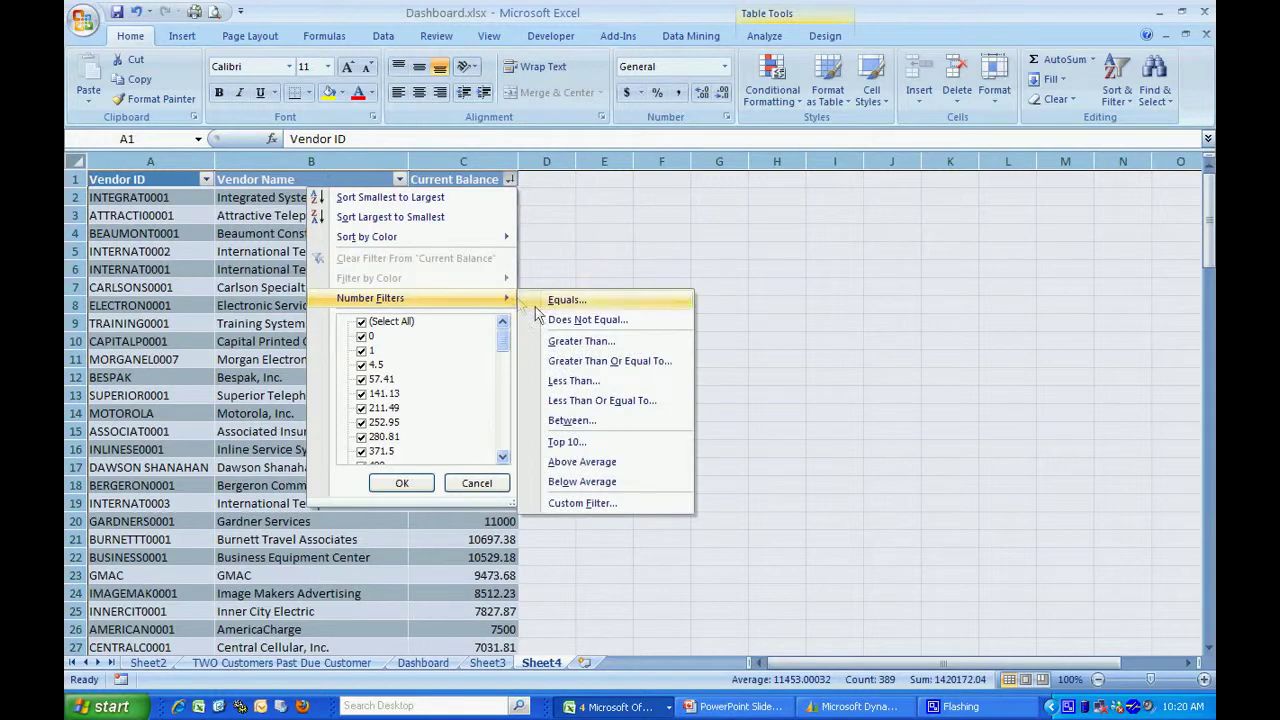
left_click(591, 441)
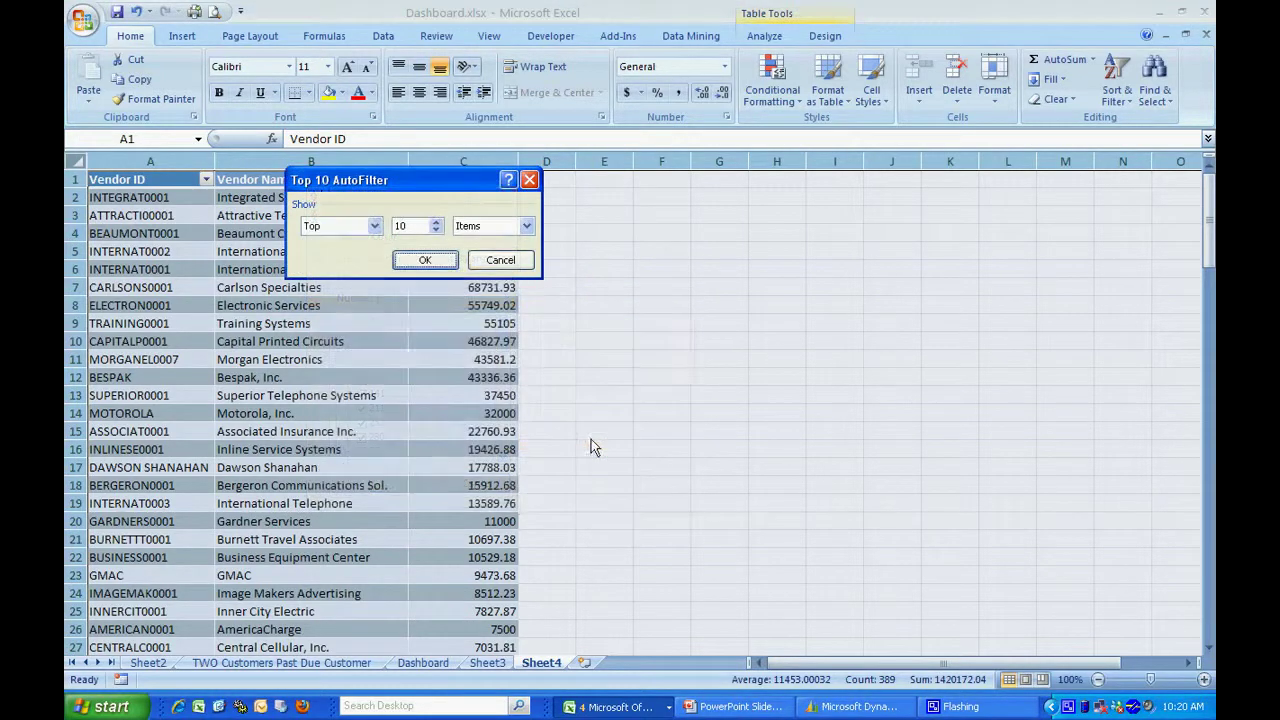
left_click(428, 260)
Link cell J17 on the Dashboard sheet to the first vendor ID with the formula =Sheet4!A2.
left_click(423, 663)
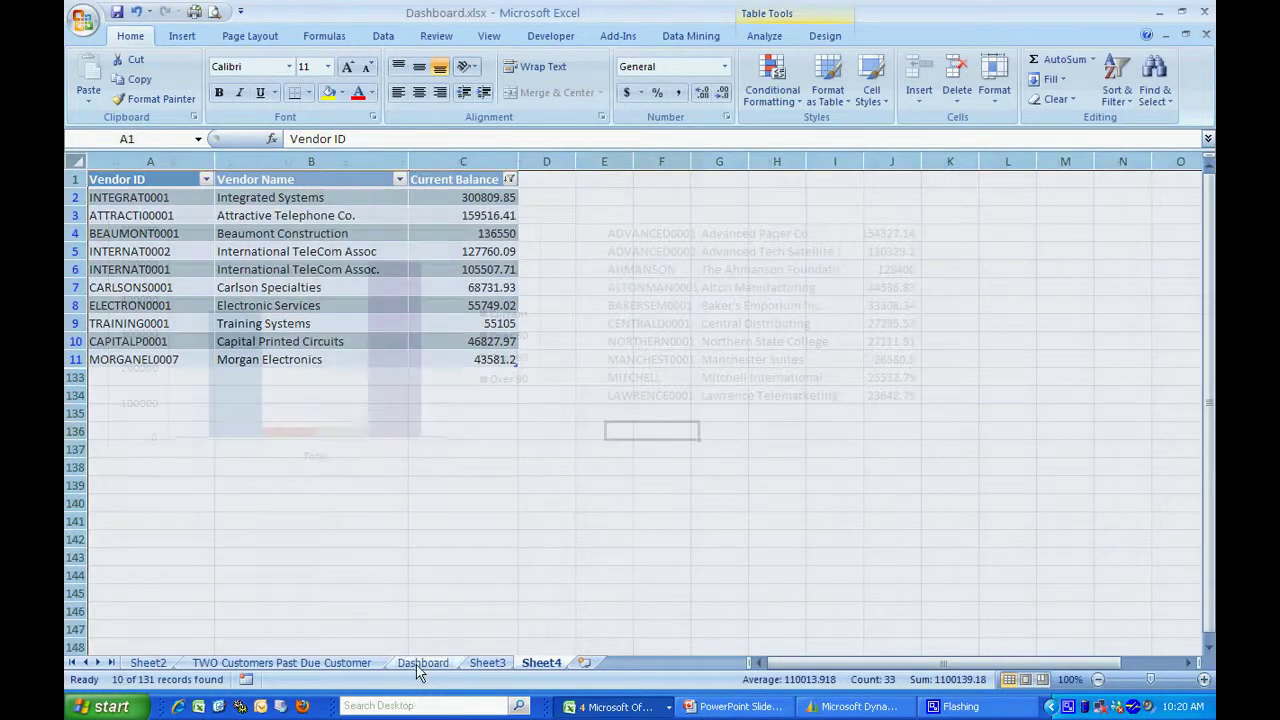
key("Down")
key("Down")
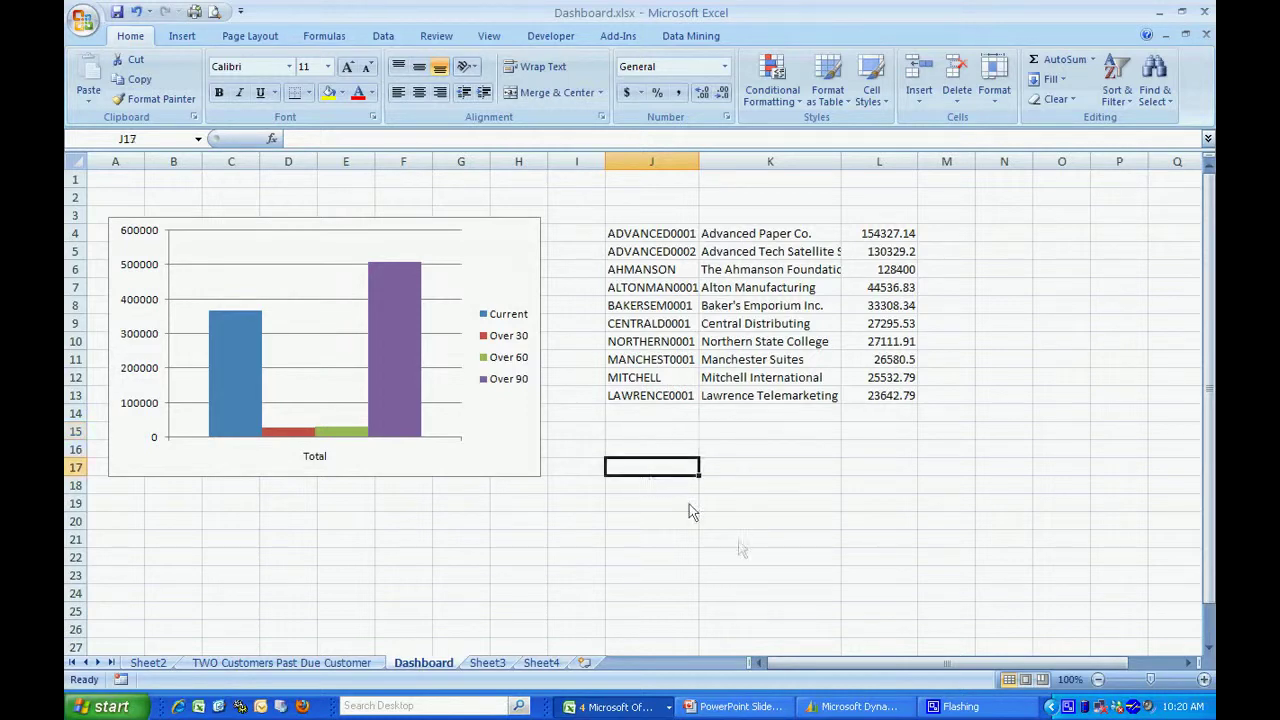
type("=")
left_click(541, 663)
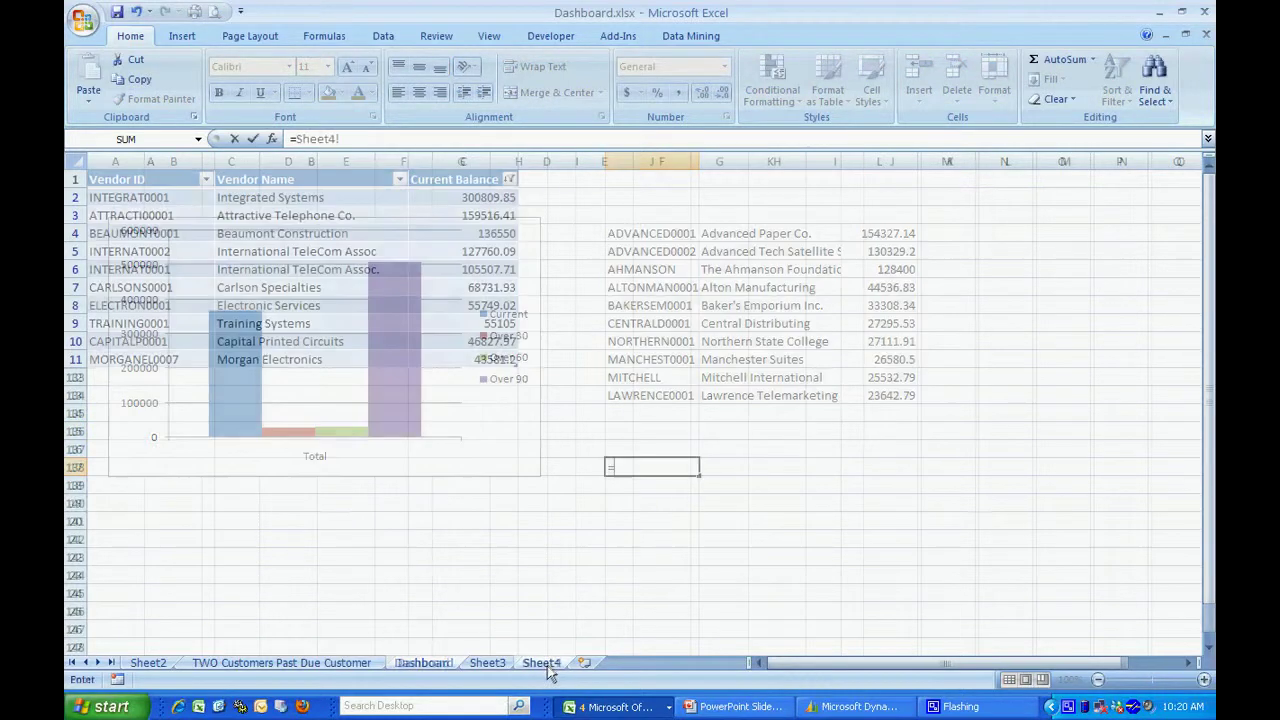
left_click(167, 203)
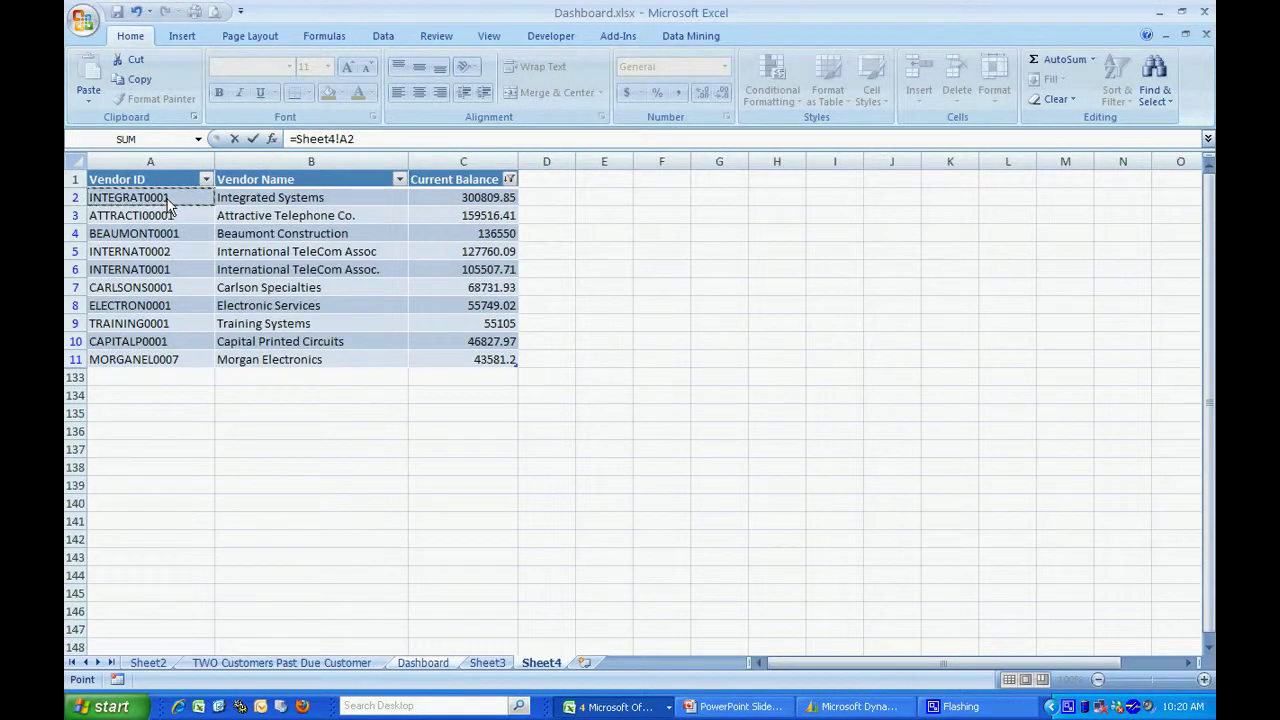
key("Return")
Copy the J17 link formula across J17:L26 to bring in the ID, name and balance of all ten vendors.
left_click(658, 473)
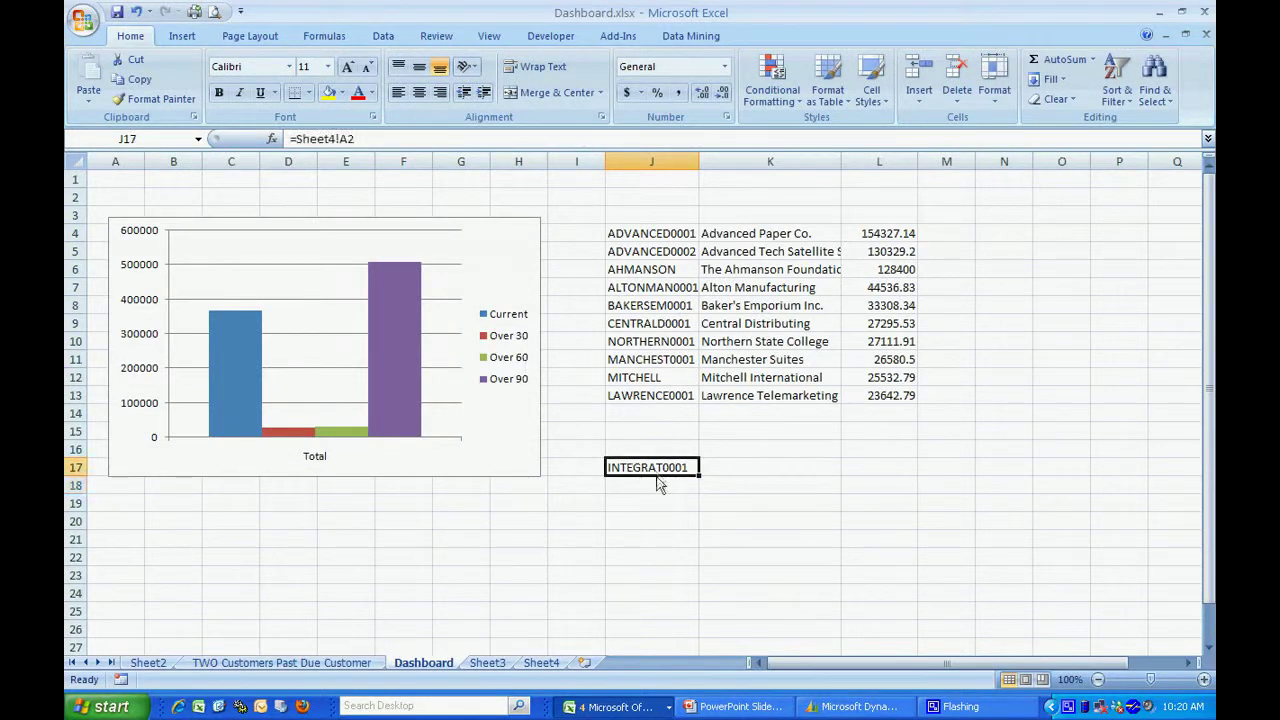
key("ctrl+c")
left_click_drag(656, 476, 857, 643)
key("ctrl+v")
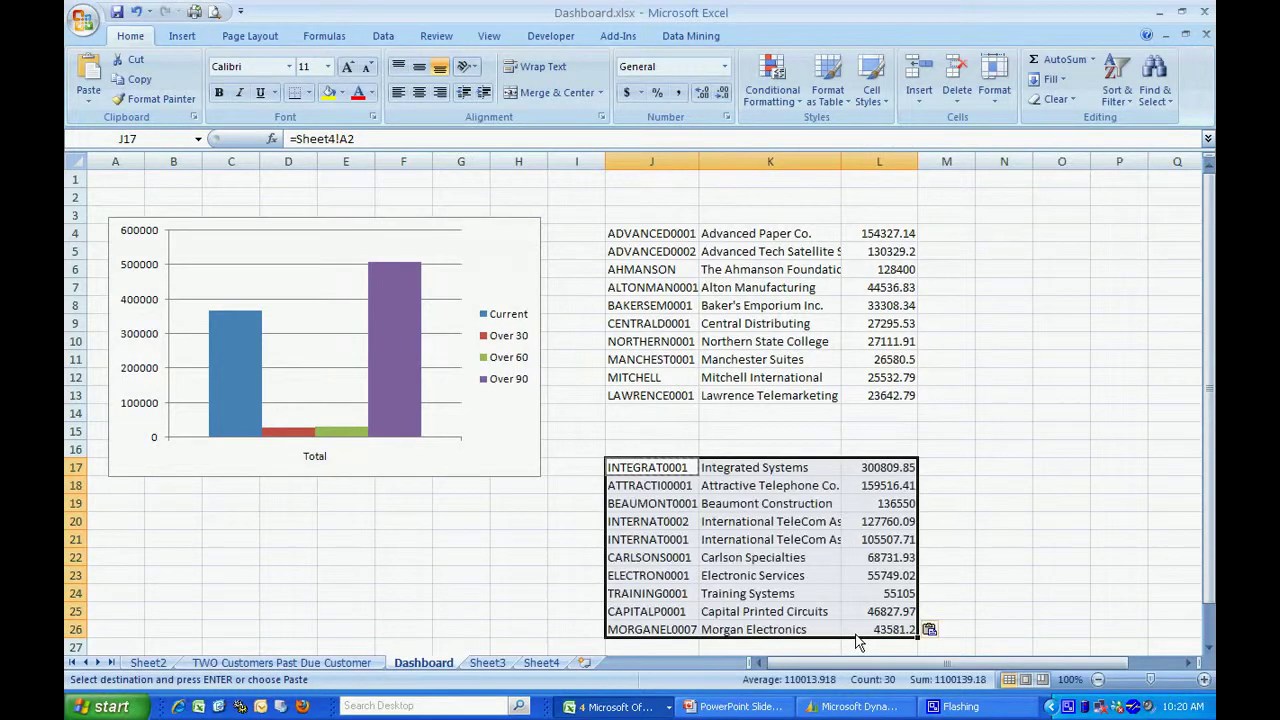
Format the balances in column L with the comma style and one decimal place.
left_click(879, 162)
left_click(678, 92)
left_click(720, 93)
Enter the heading "Top Receivable" in J2 and "Top Payables" in J15.
left_click(651, 197)
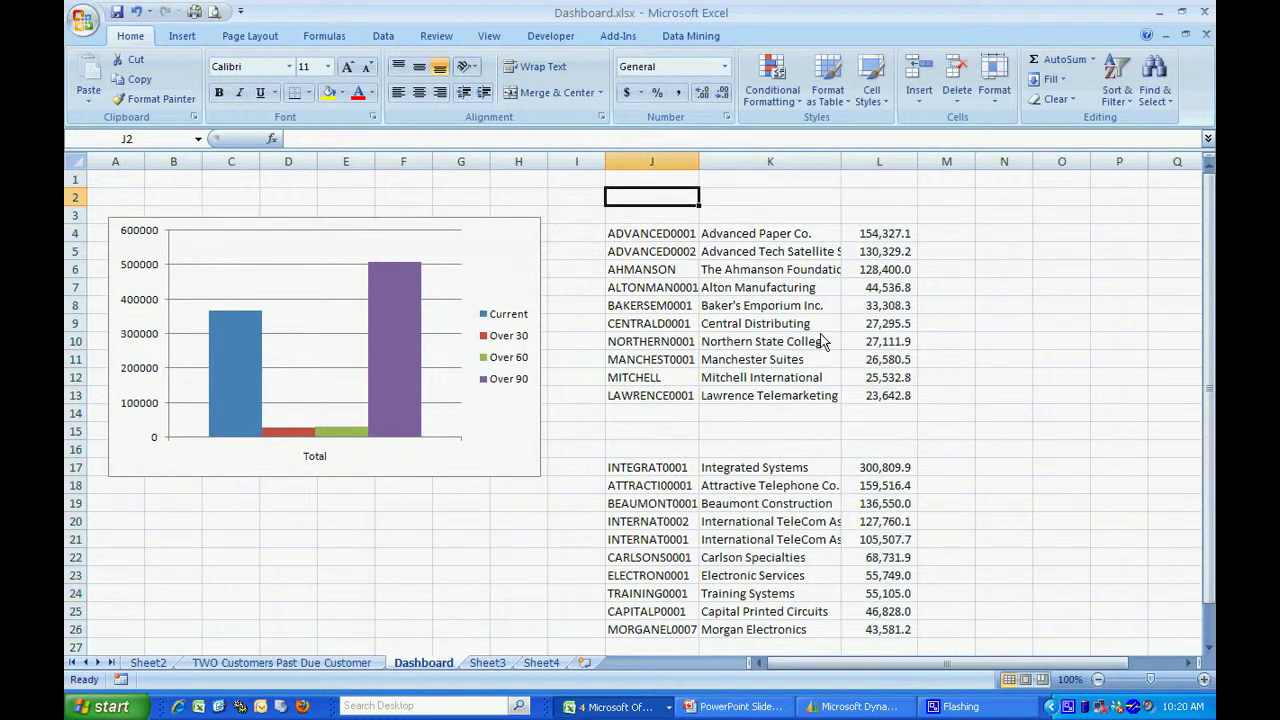
type("Top ")
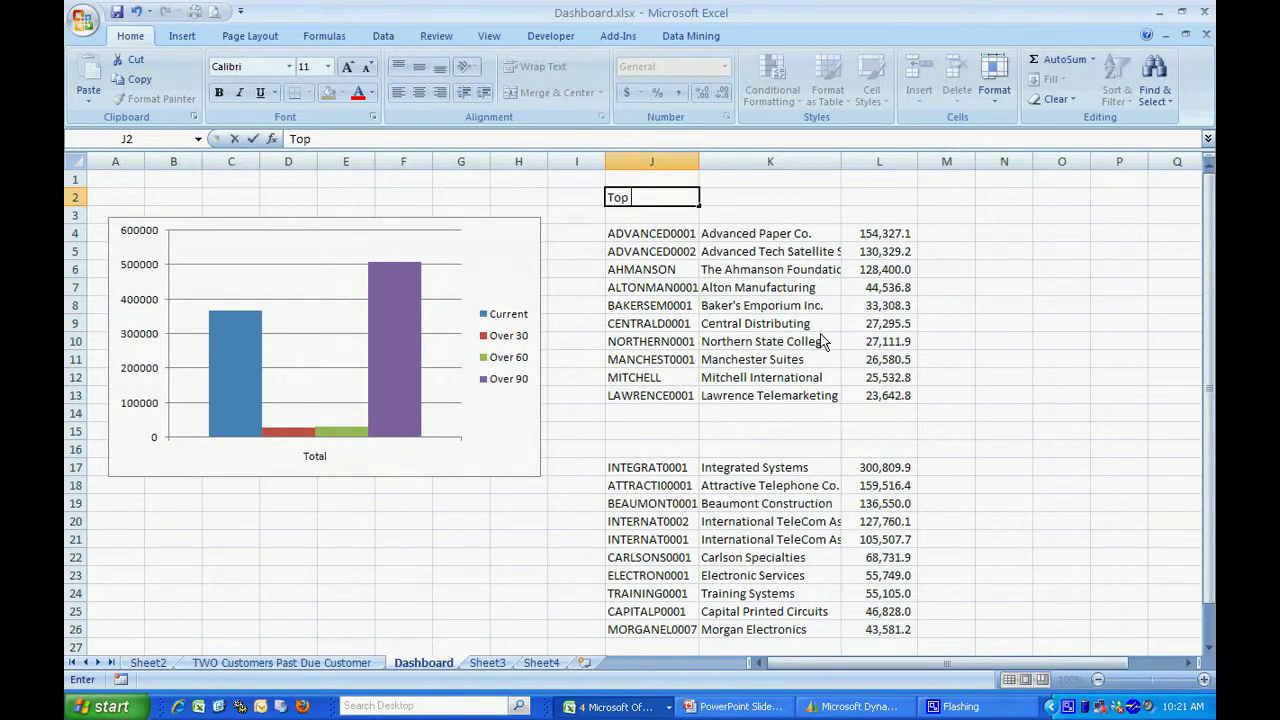
type("Receivable")
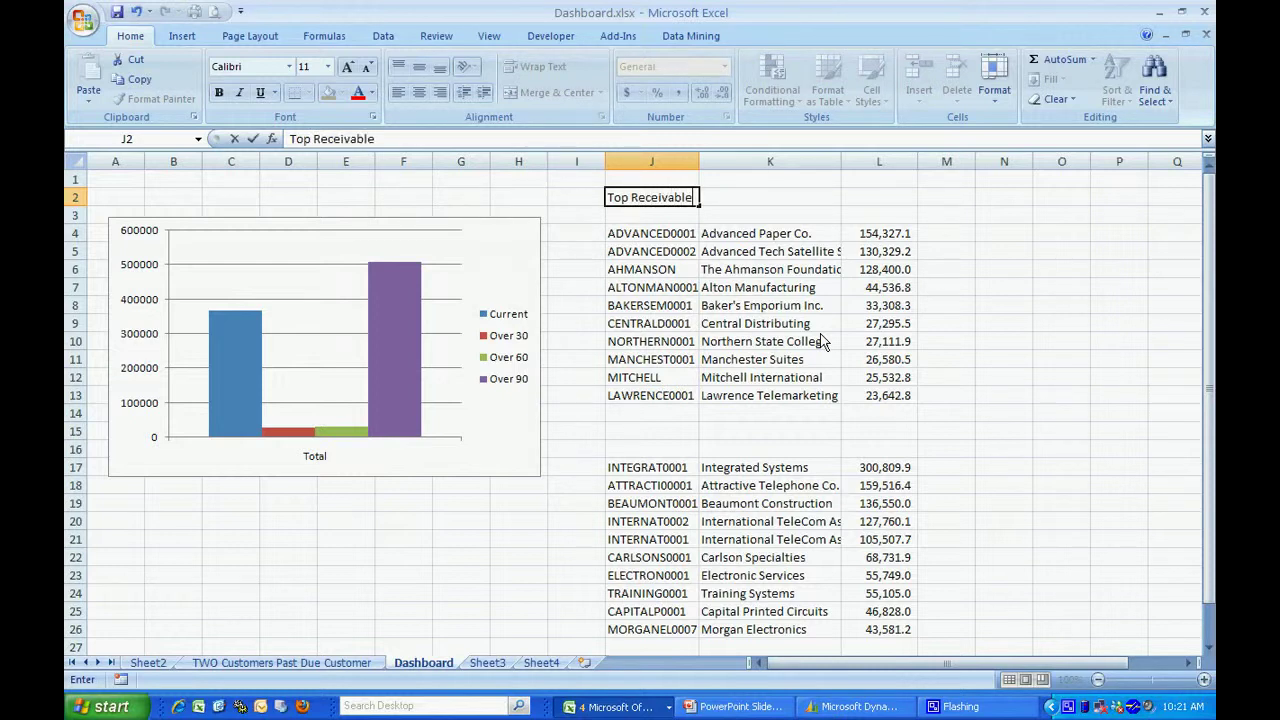
left_click(658, 446)
left_click(667, 436)
type("Top Payables")
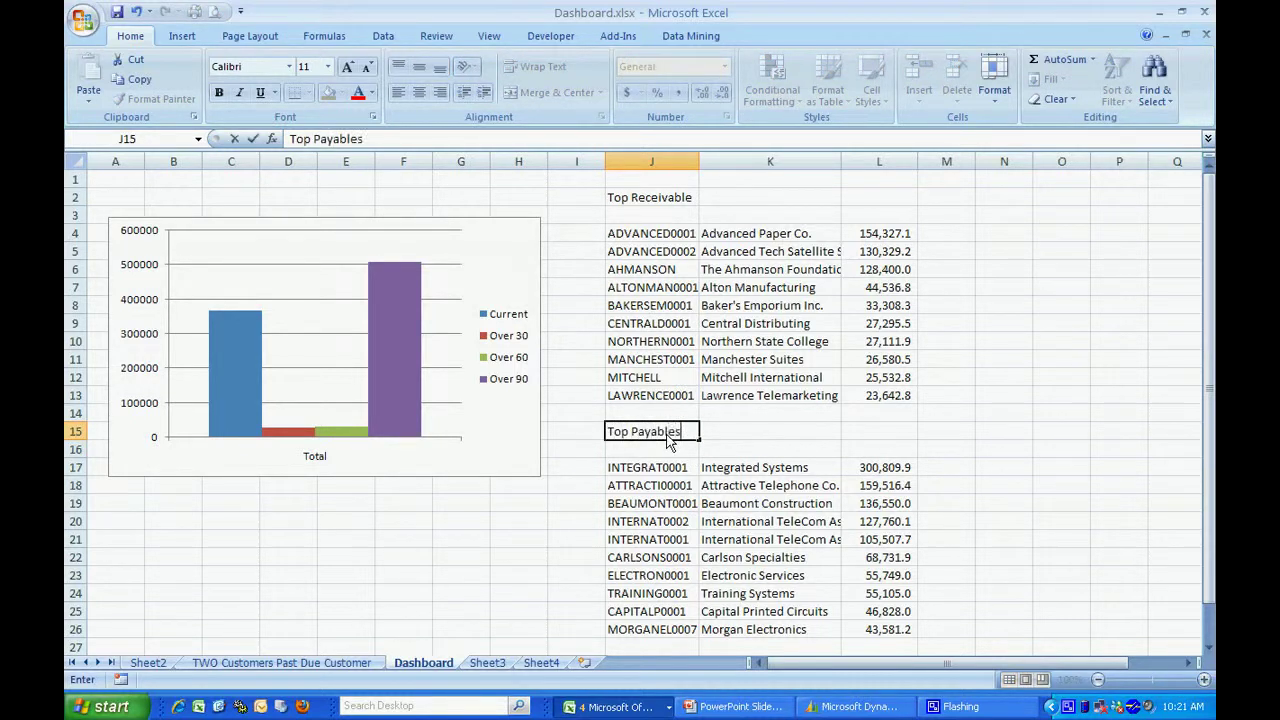
left_click(784, 452)
Format the vendor list J17:L26 as a table without existing headers, using a dark blue style.
left_click_drag(628, 470, 858, 636)
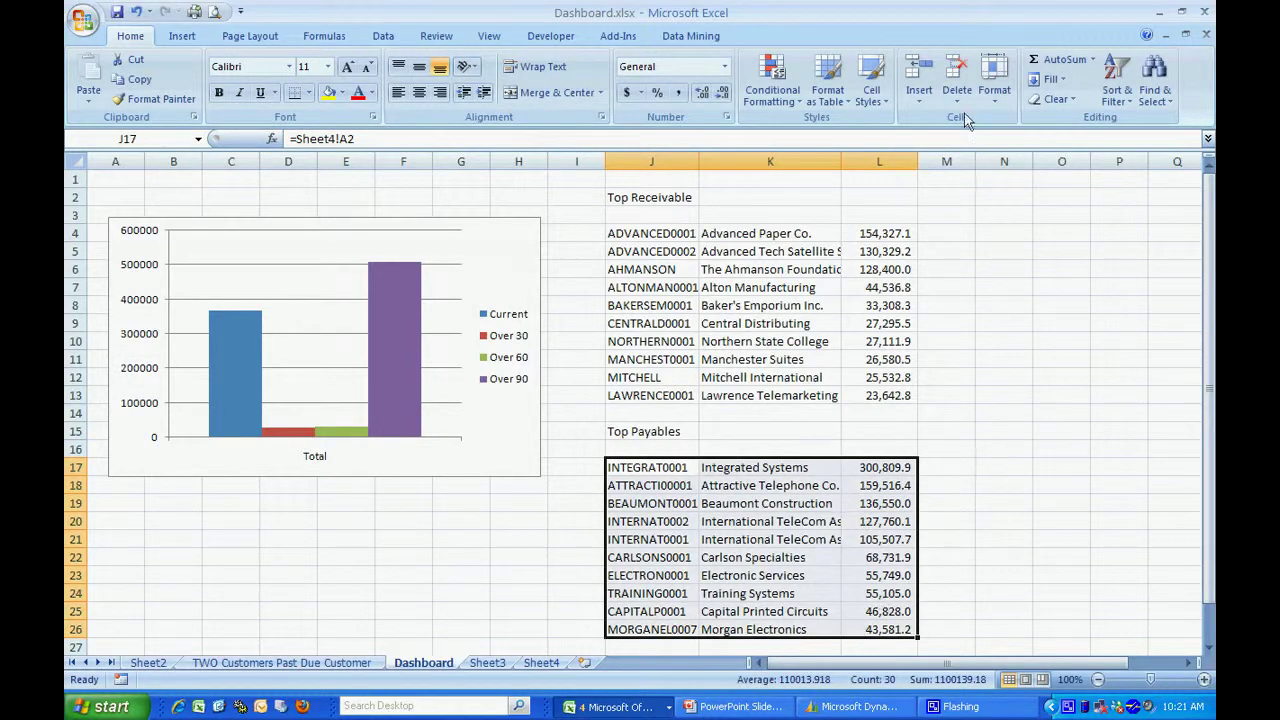
left_click(828, 88)
left_click(903, 527)
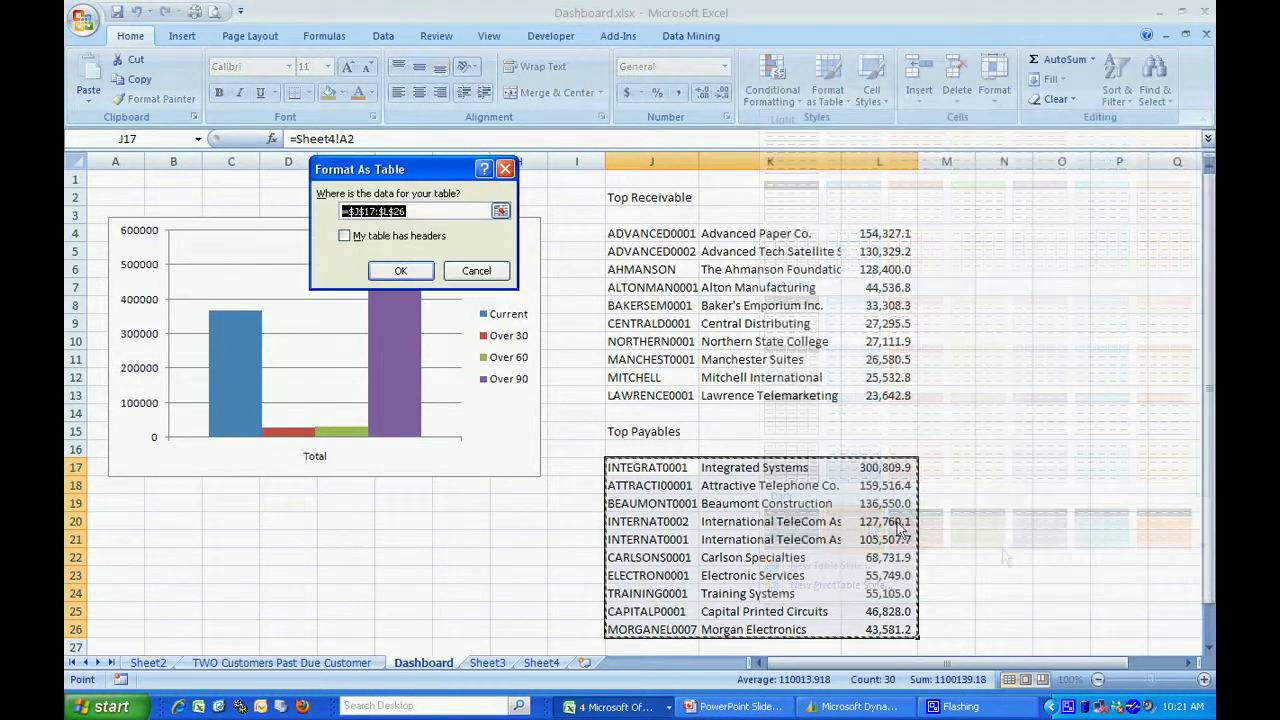
left_click(400, 270)
Format the customer list J4:L13 as a table without existing headers, using the same dark blue style.
left_click(632, 241)
left_click_drag(632, 241, 880, 395)
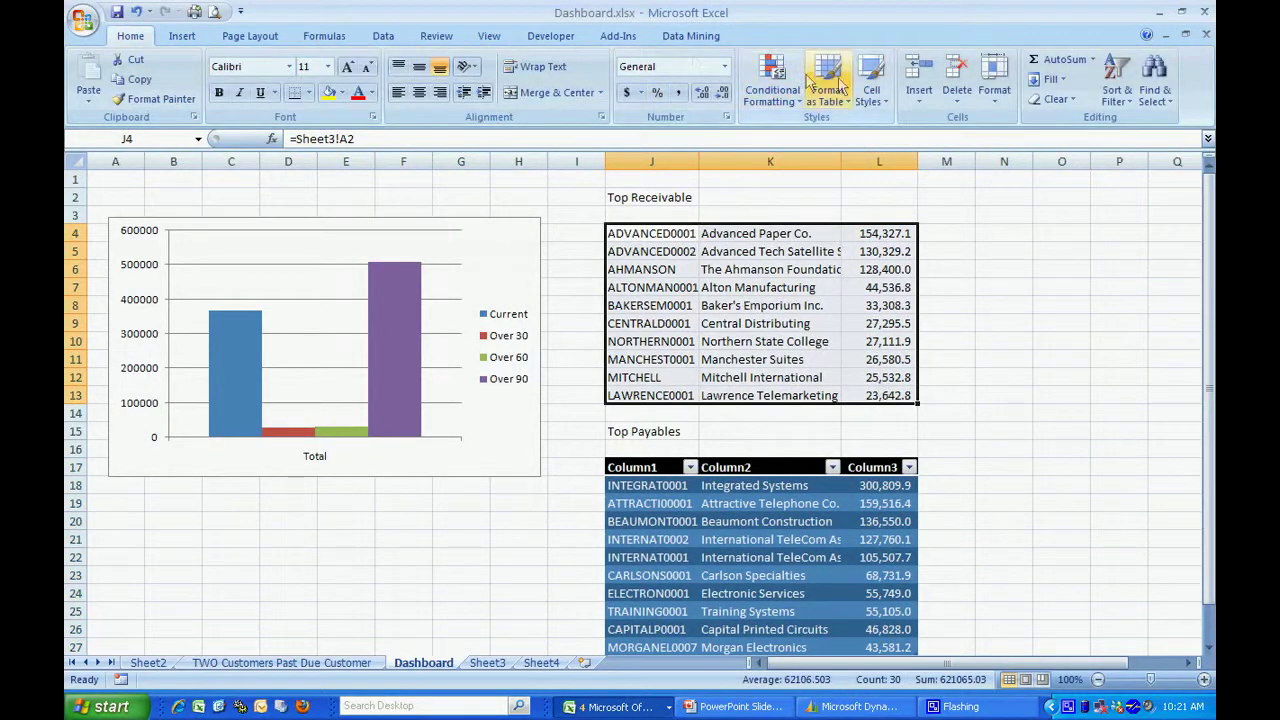
left_click(836, 86)
left_click(855, 528)
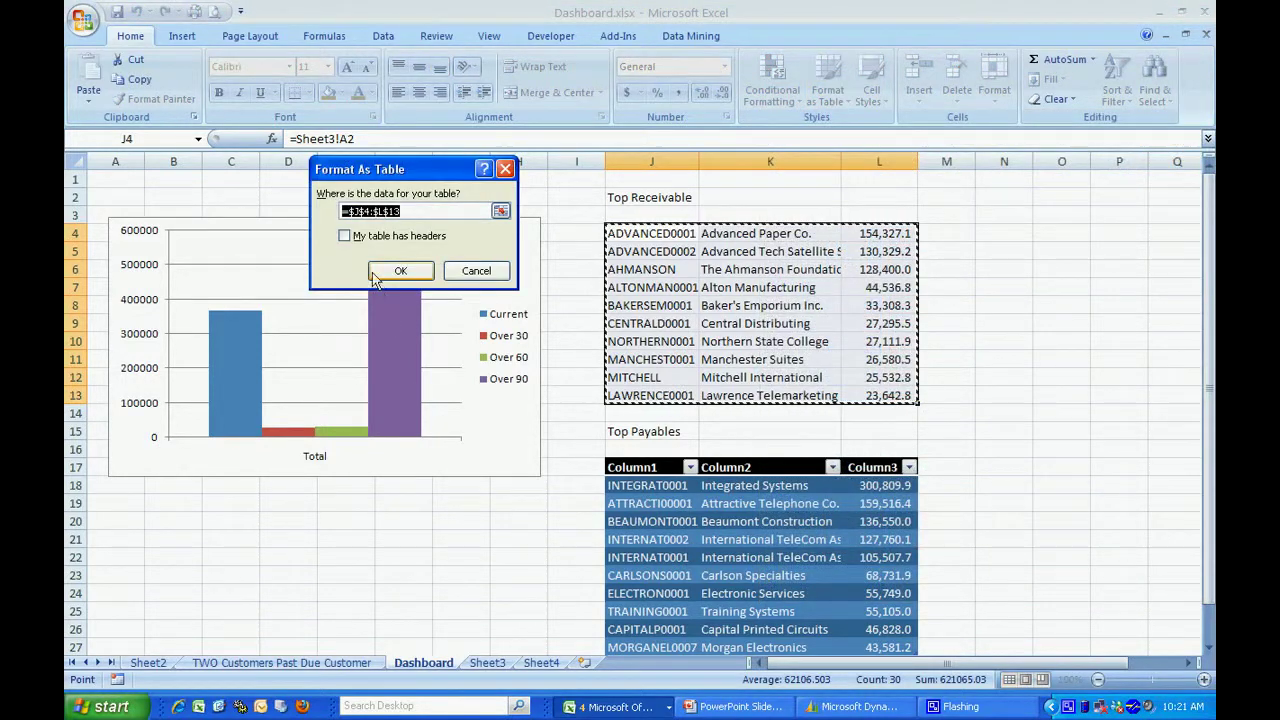
left_click(376, 282)
left_click(462, 569)
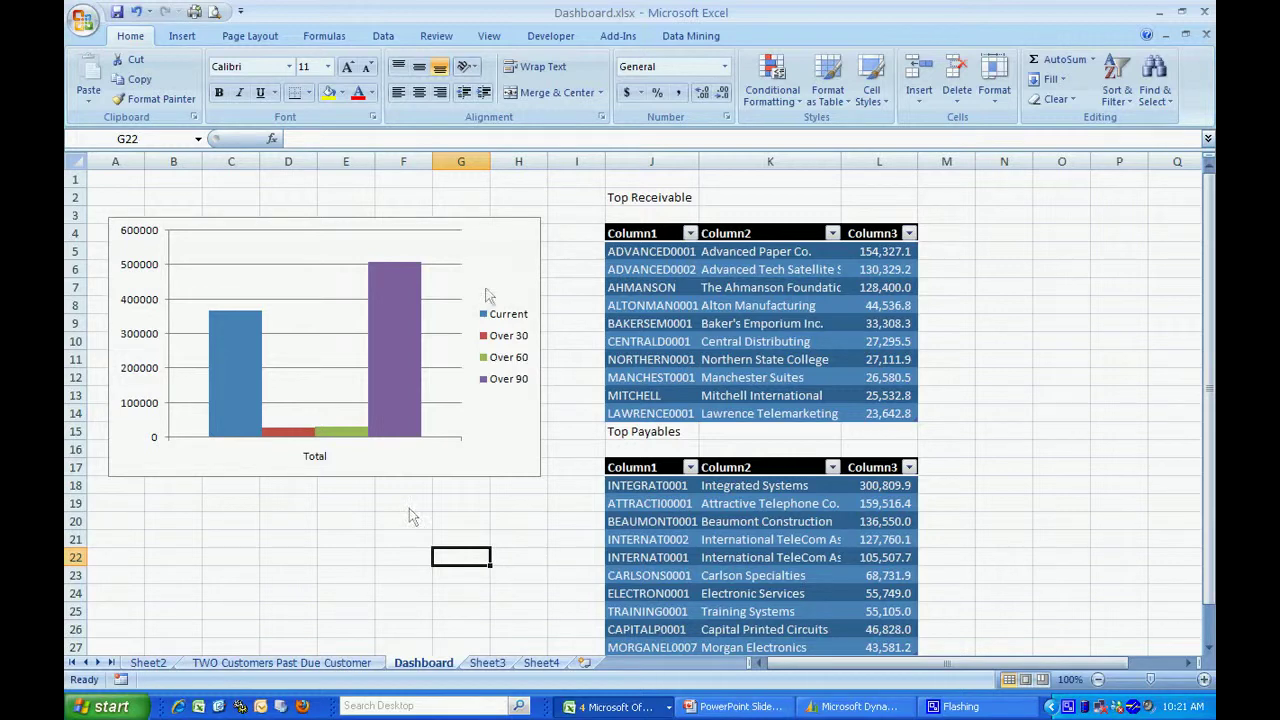
Review the workbook's data connections, close the list and refresh all of them.
left_click(383, 35)
left_click(424, 62)
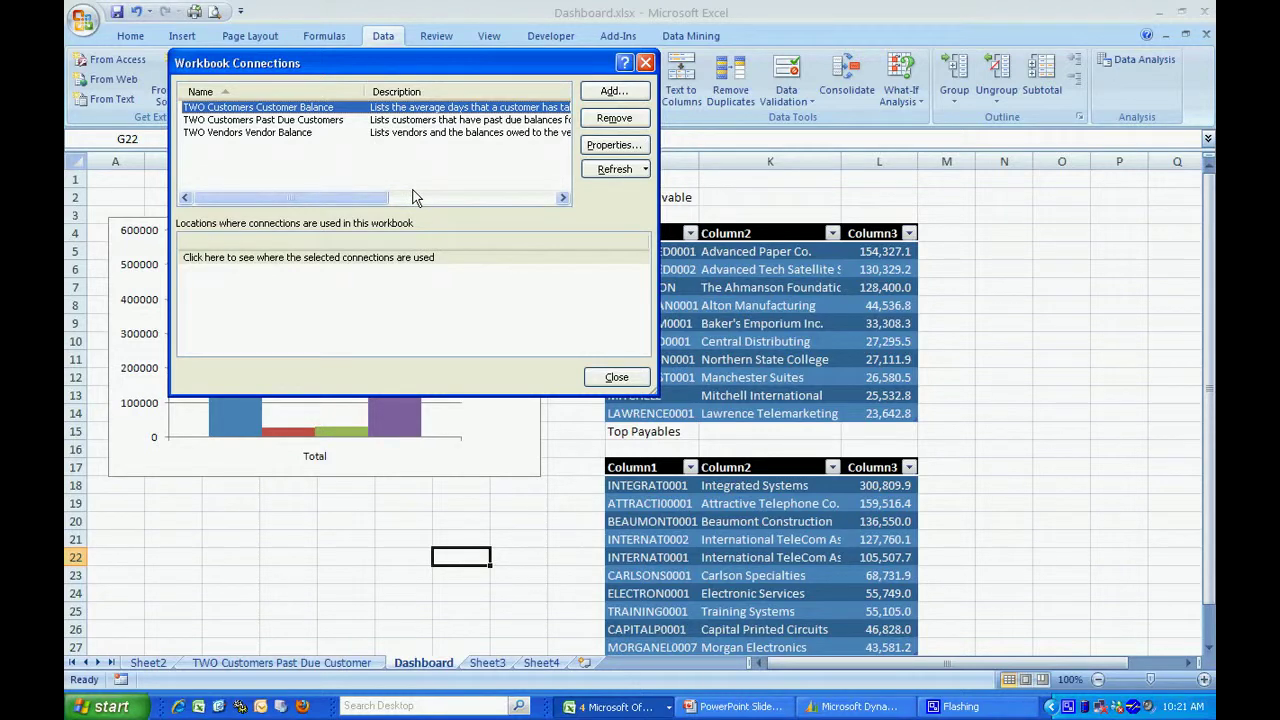
left_click(616, 377)
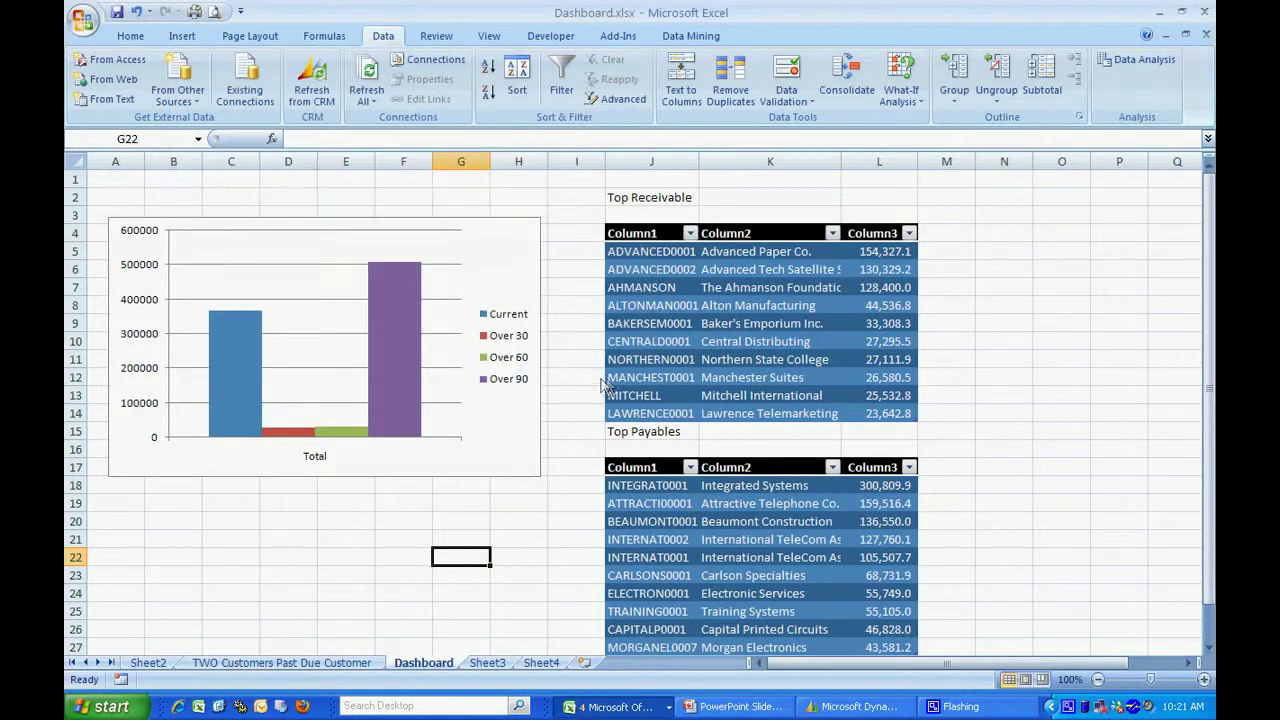
left_click(366, 98)
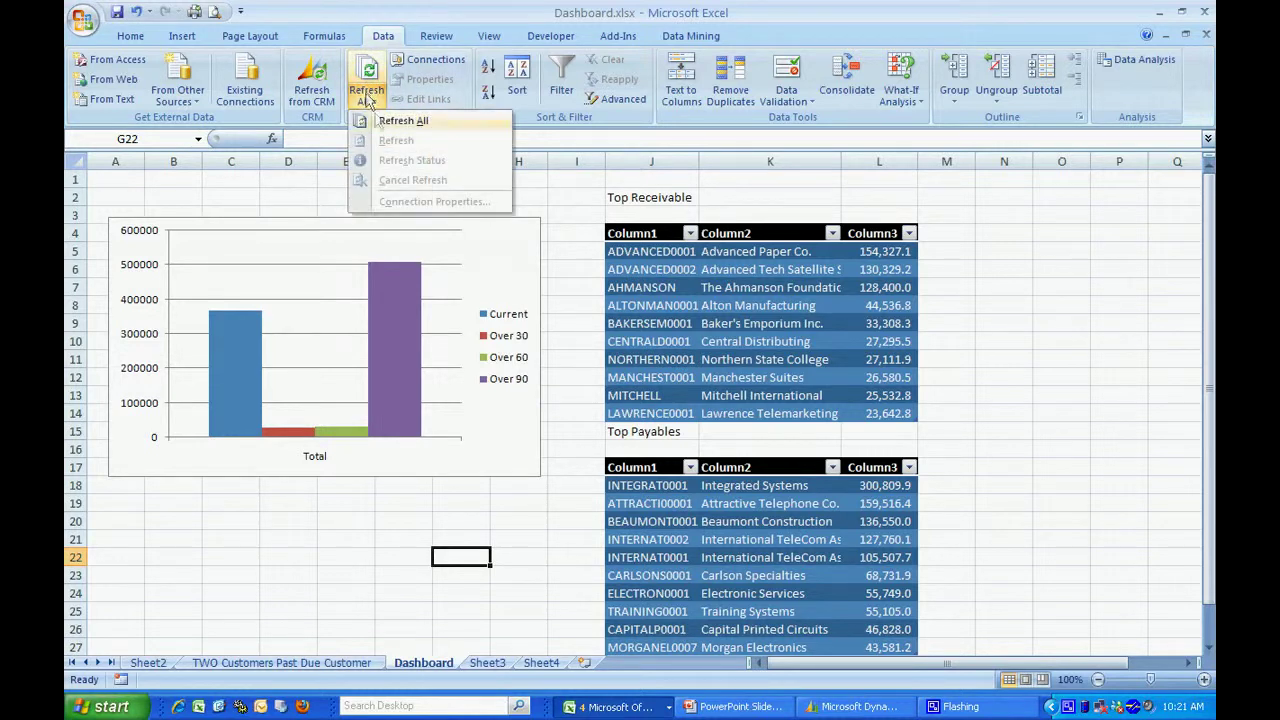
left_click(401, 121)
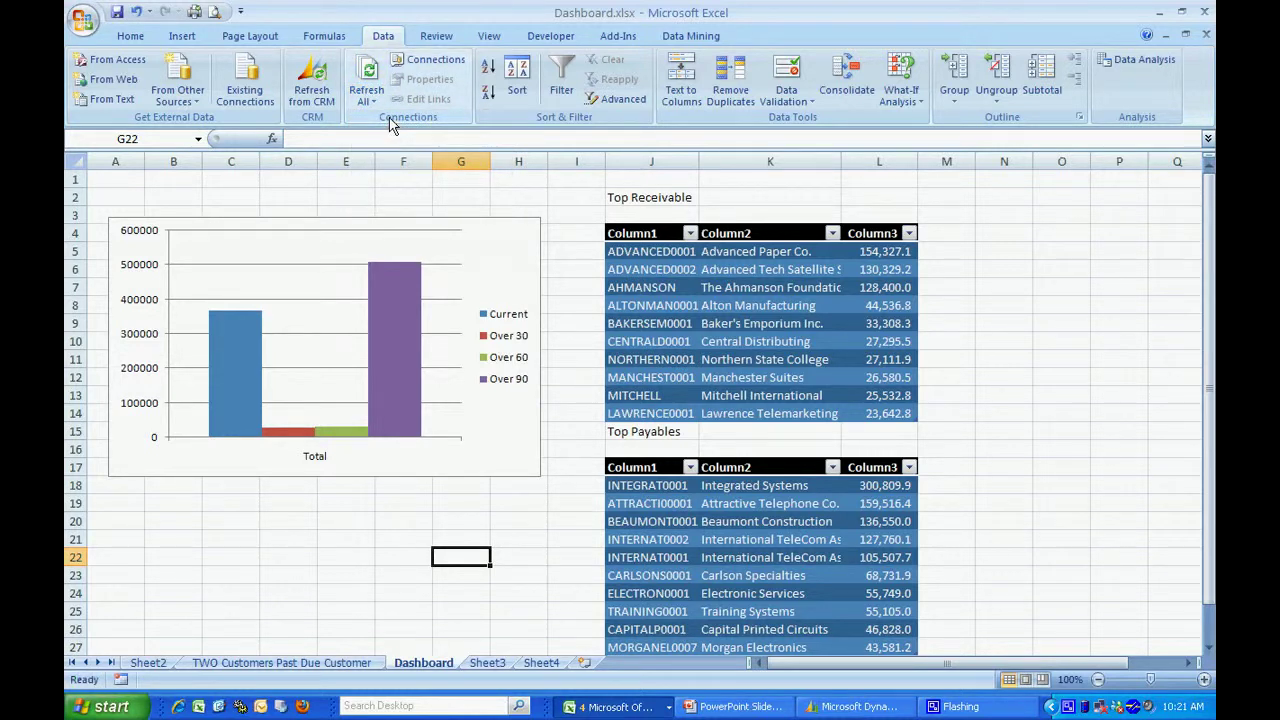